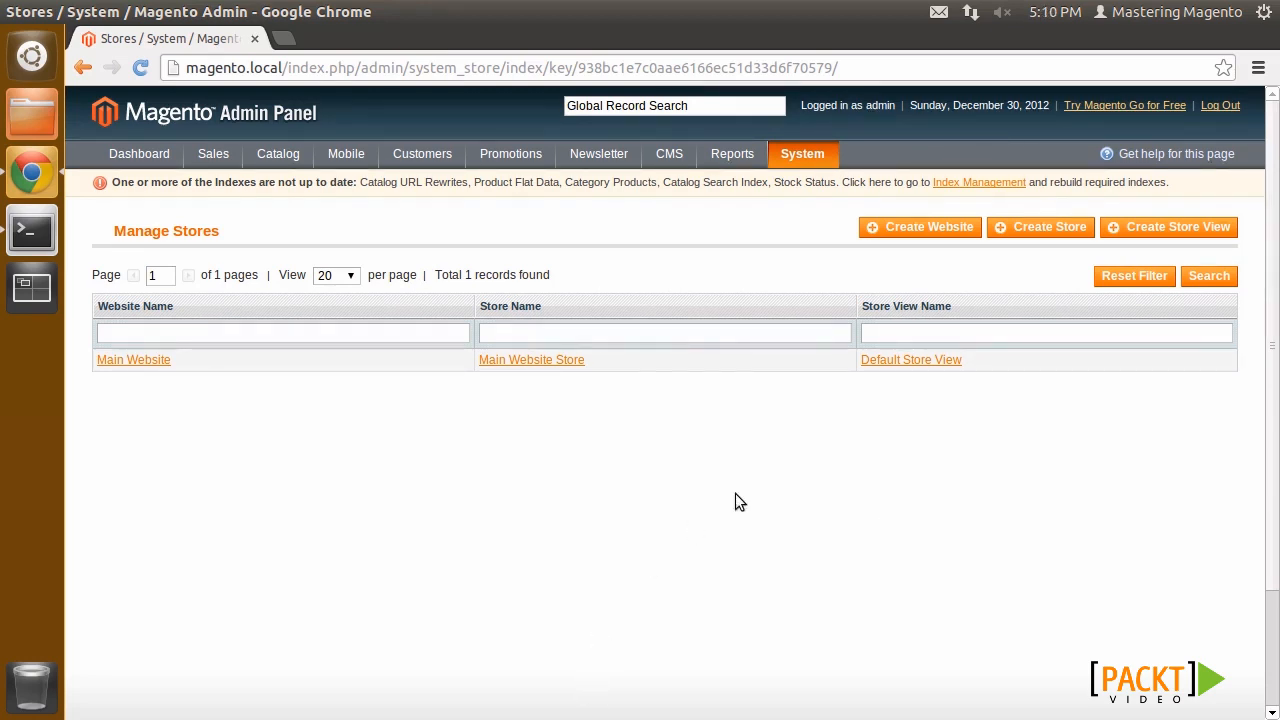
Step: Create and save a new website named Gizmo Website with the code gizmo_com
{"action": "left_click", "coordinate": [922, 231]}
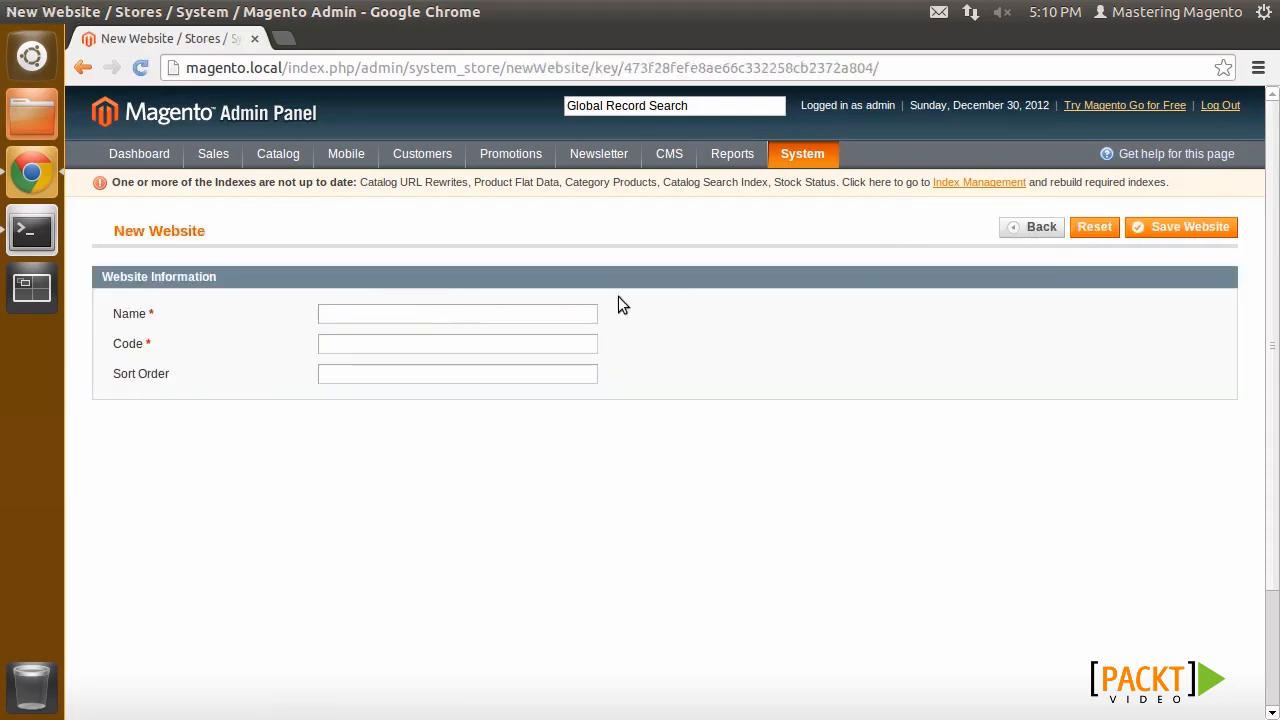
{"action": "left_click", "coordinate": [449, 313]}
{"action": "type", "text": "Gizm"}
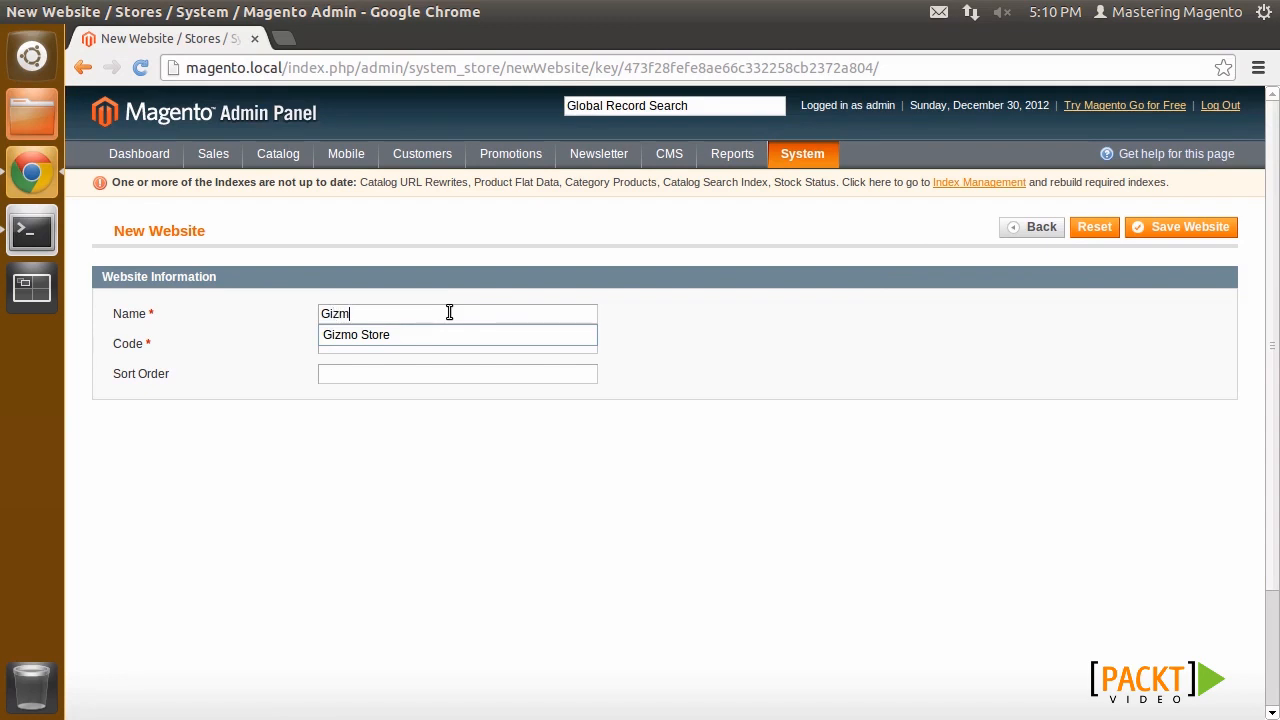
{"action": "type", "text": "o Web"}
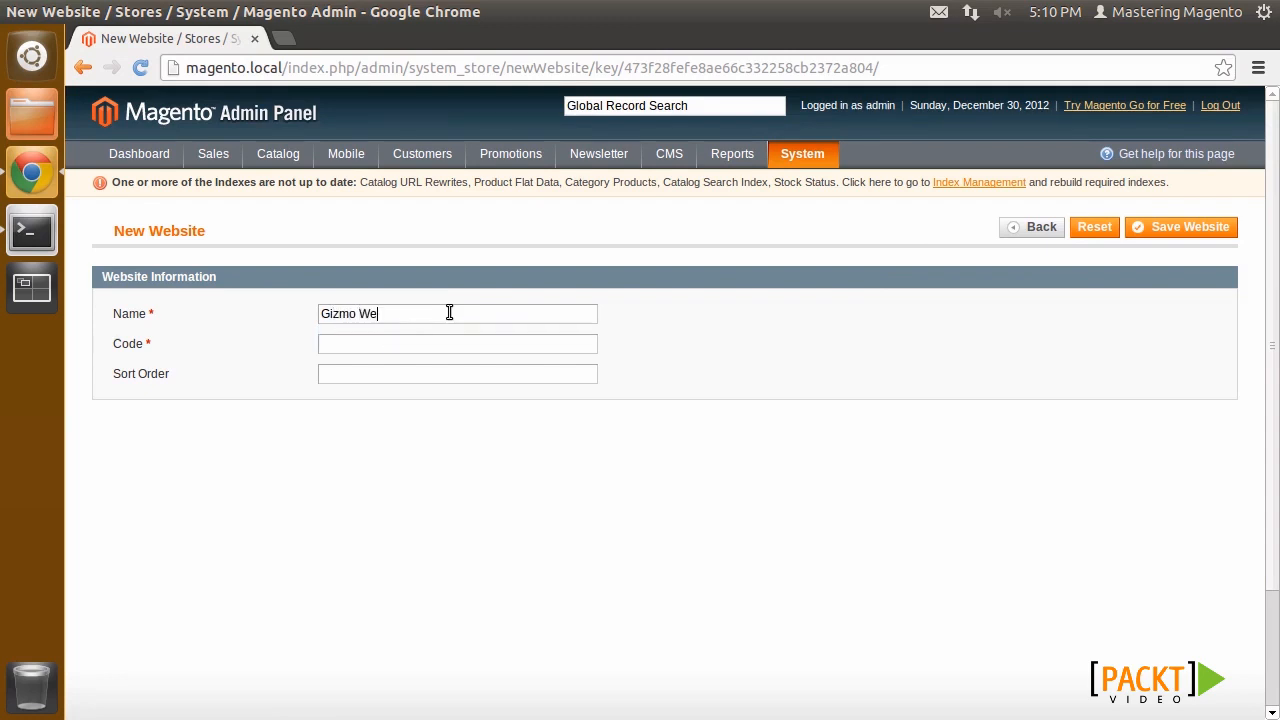
{"action": "type", "text": "site"}
{"action": "key", "text": "Tab"}
{"action": "type", "text": "gizmo_com"}
{"action": "key", "text": "Tab"}
{"action": "left_click", "coordinate": [1185, 233]}
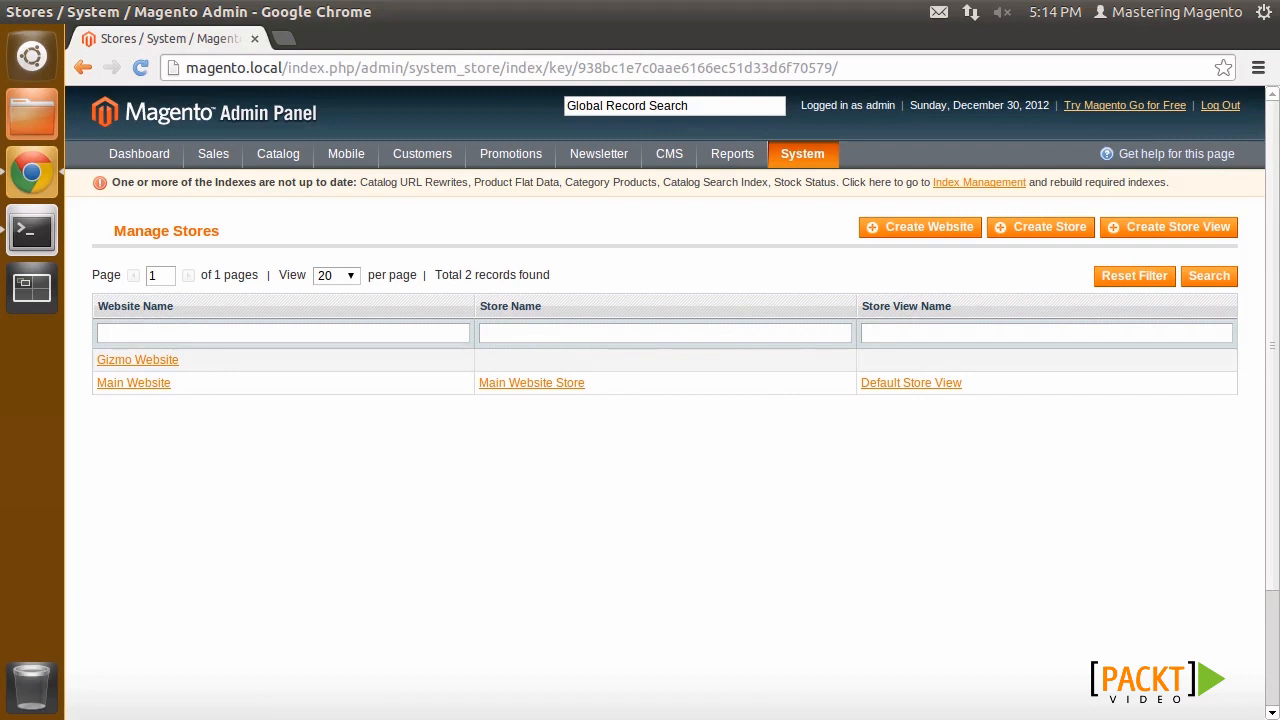
Step: Create and save a store named Gizmo Store Group under Gizmo Website, with Default Category as its root category
{"action": "left_click", "coordinate": [1055, 231]}
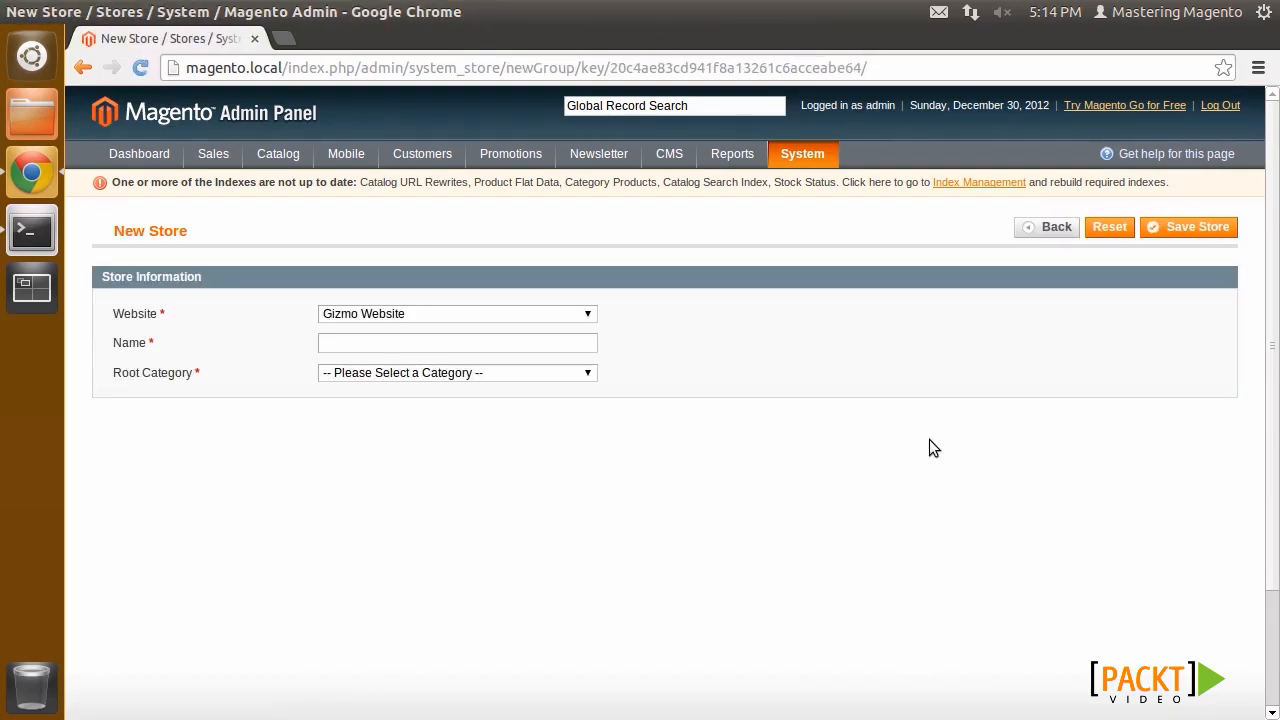
{"action": "left_click", "coordinate": [497, 374]}
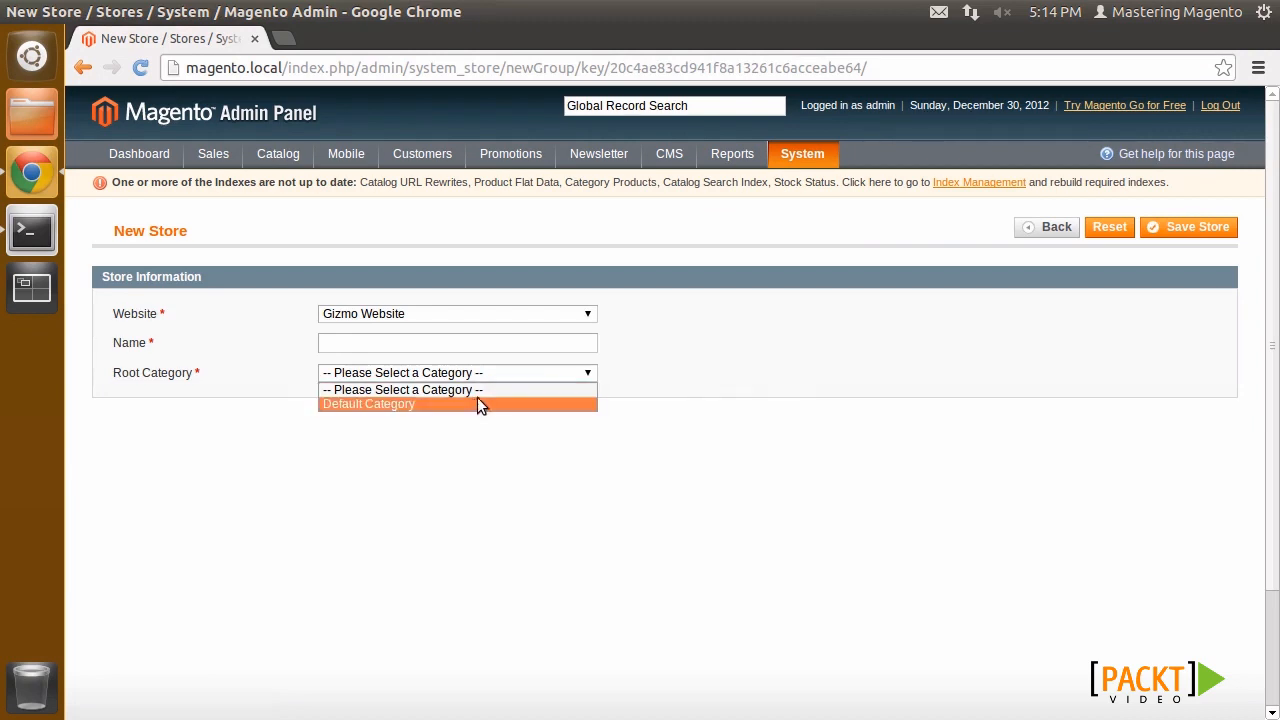
{"action": "left_click", "coordinate": [473, 402]}
{"action": "left_click", "coordinate": [520, 350]}
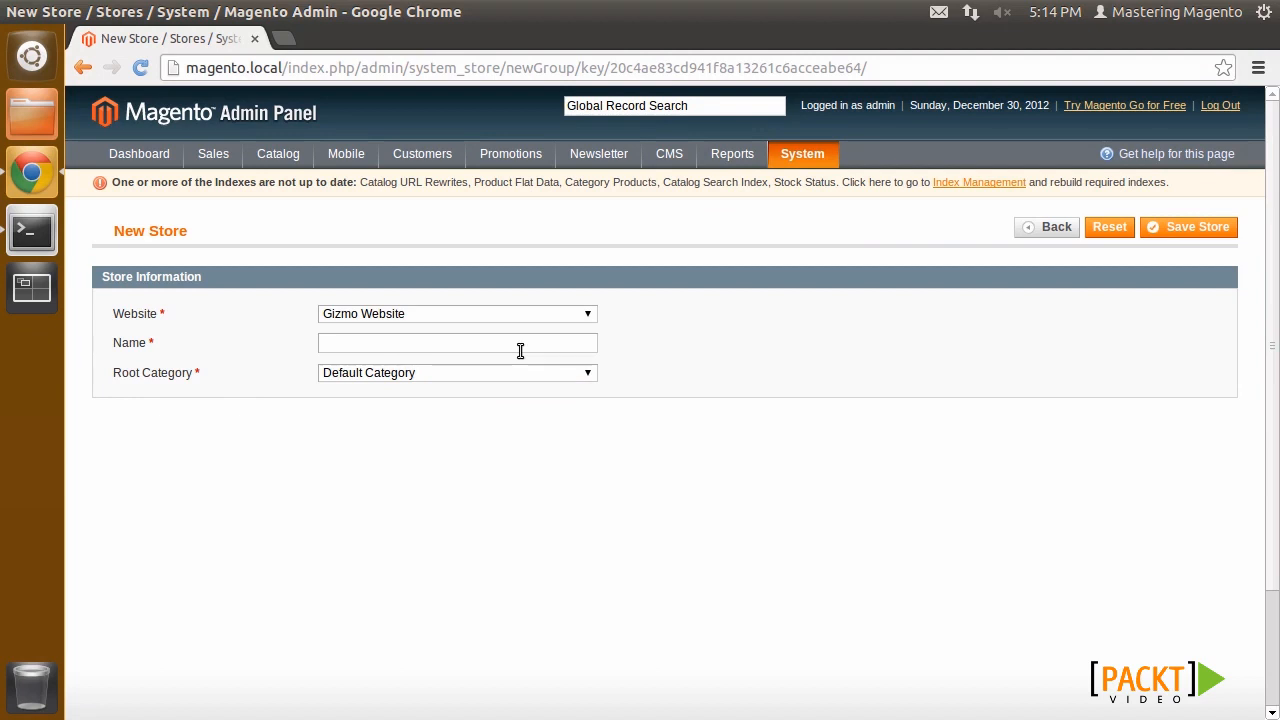
{"action": "type", "text": "Gizmo"}
{"action": "key", "text": "Down"}
{"action": "key", "text": "Return"}
{"action": "left_click", "coordinate": [1226, 234]}
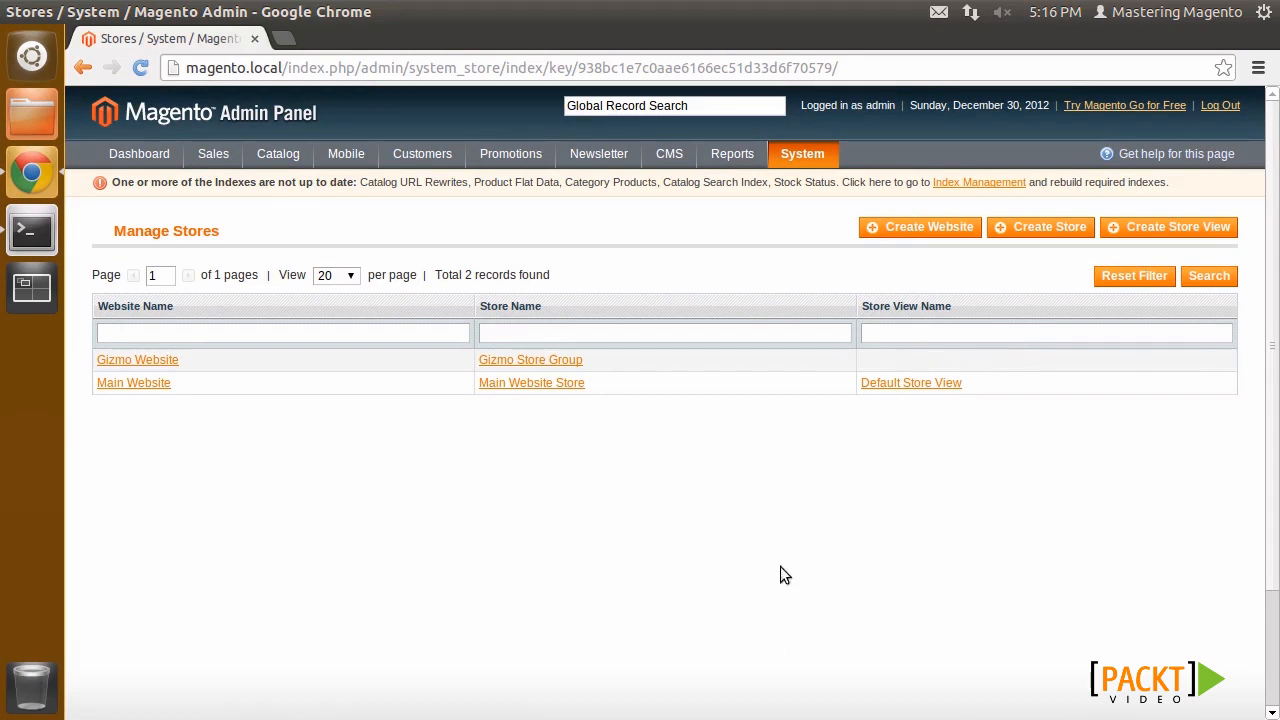
Step: Start a new store view in Gizmo Store Group and name it Gizmo Default View
{"action": "left_click", "coordinate": [1142, 234]}
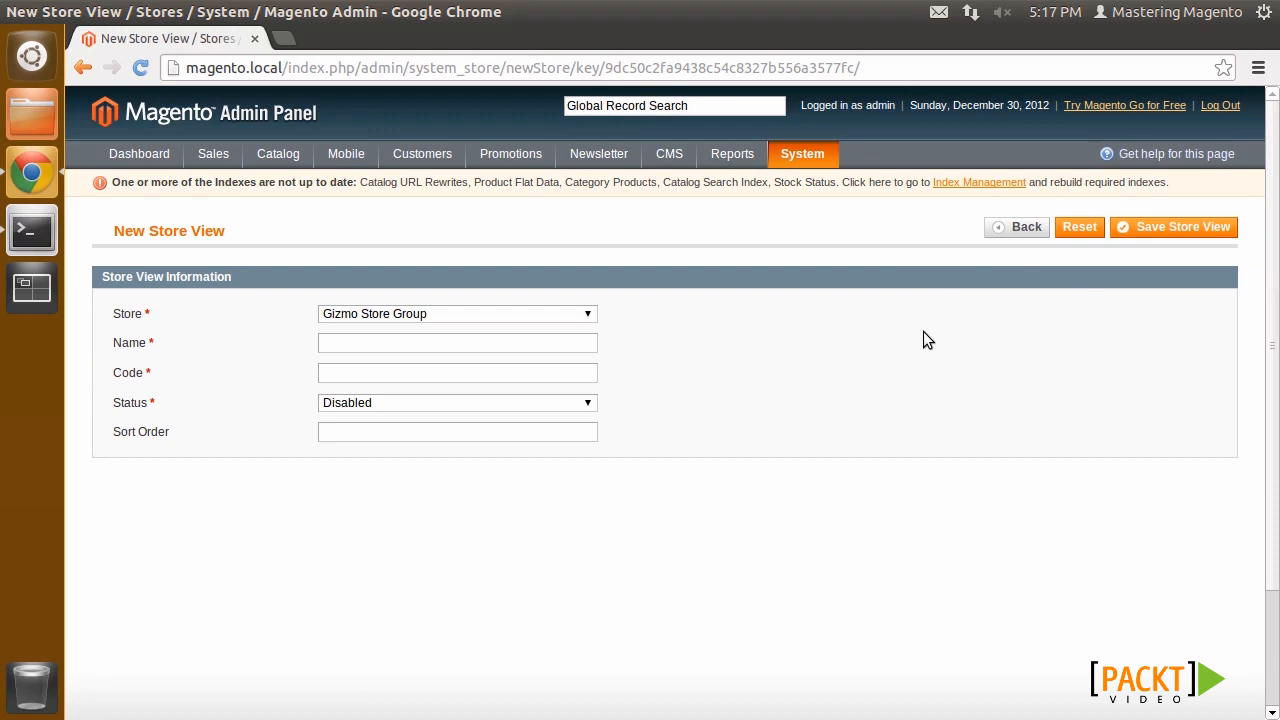
{"action": "left_click", "coordinate": [588, 313]}
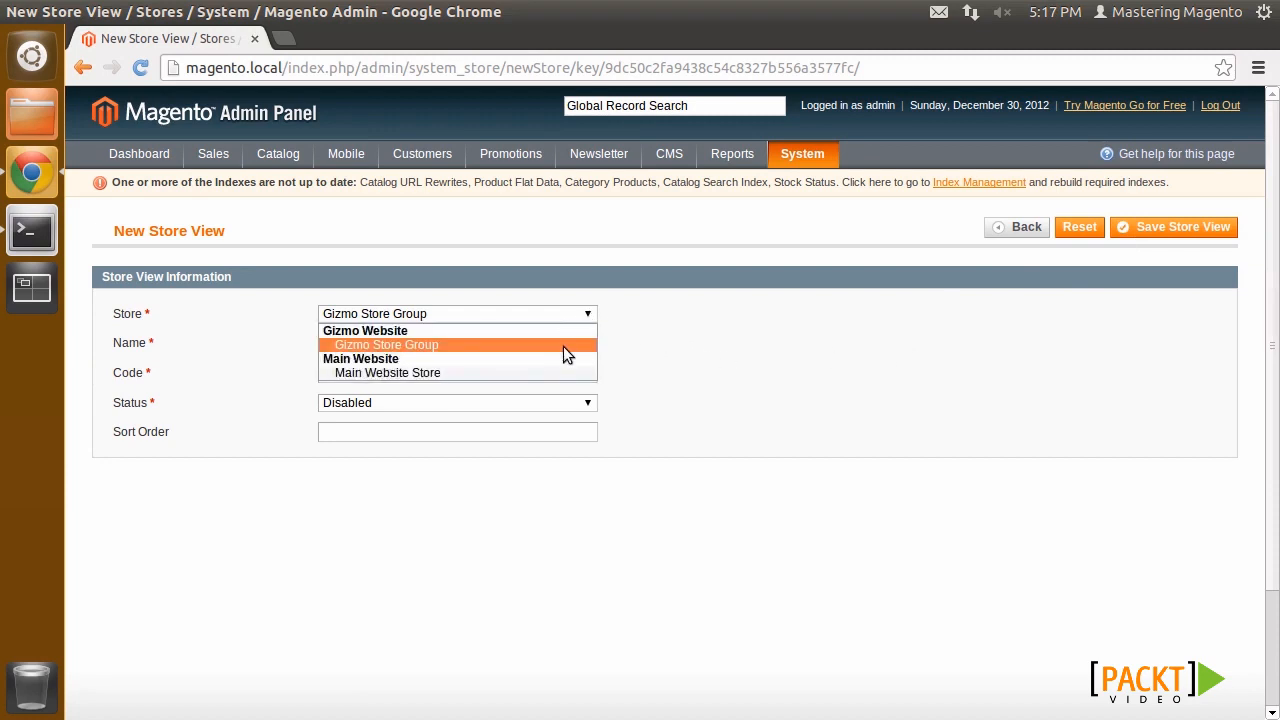
{"action": "left_click", "coordinate": [563, 346]}
{"action": "left_click", "coordinate": [452, 343]}
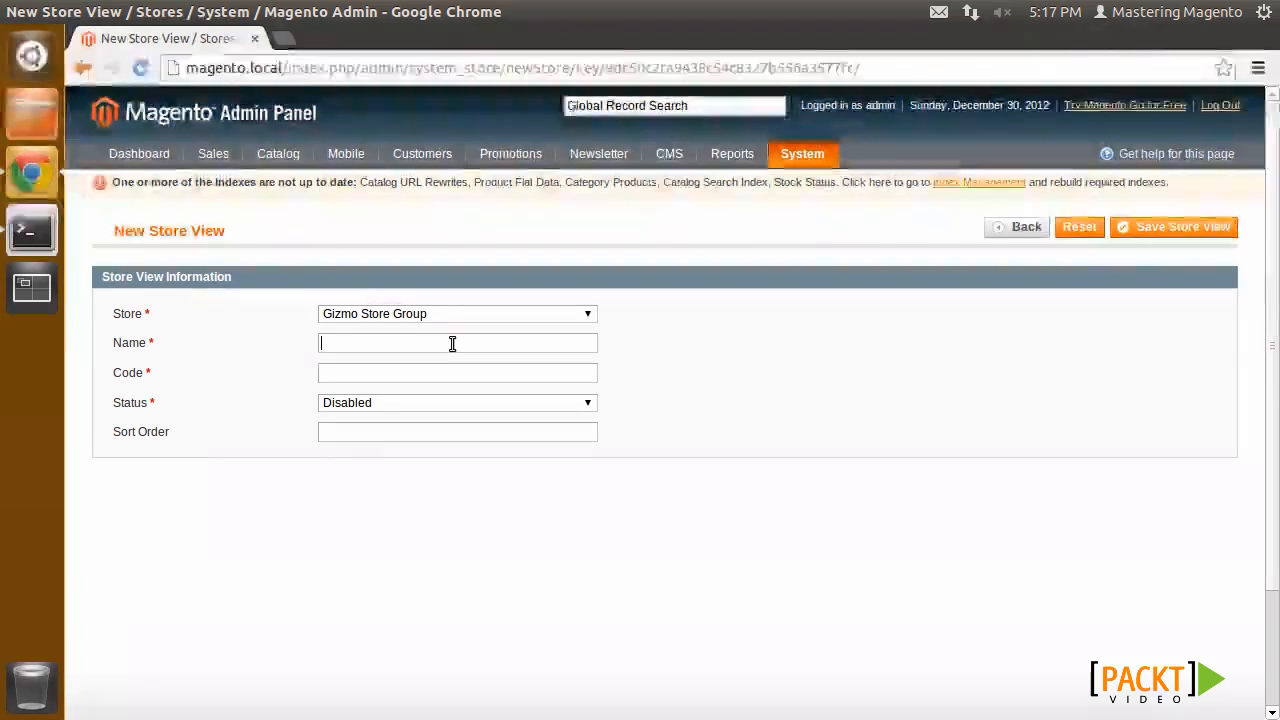
{"action": "type", "text": "Gi"}
{"action": "key", "text": "Down"}
{"action": "key", "text": "Tab"}
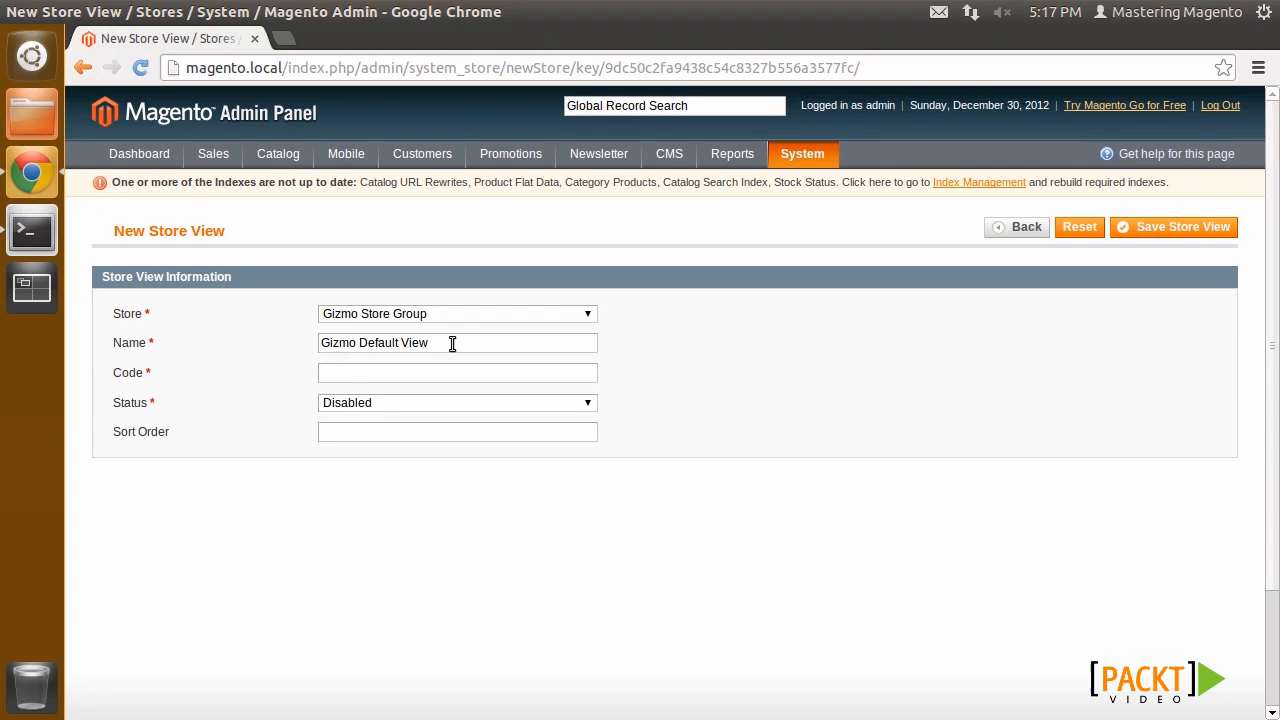
Step: Give the store view the code gizmo_com_en, set its status to Enabled and save it
{"action": "type", "text": "giz"}
{"action": "key", "text": "Down"}
{"action": "key", "text": "Tab"}
{"action": "left_click", "coordinate": [490, 404]}
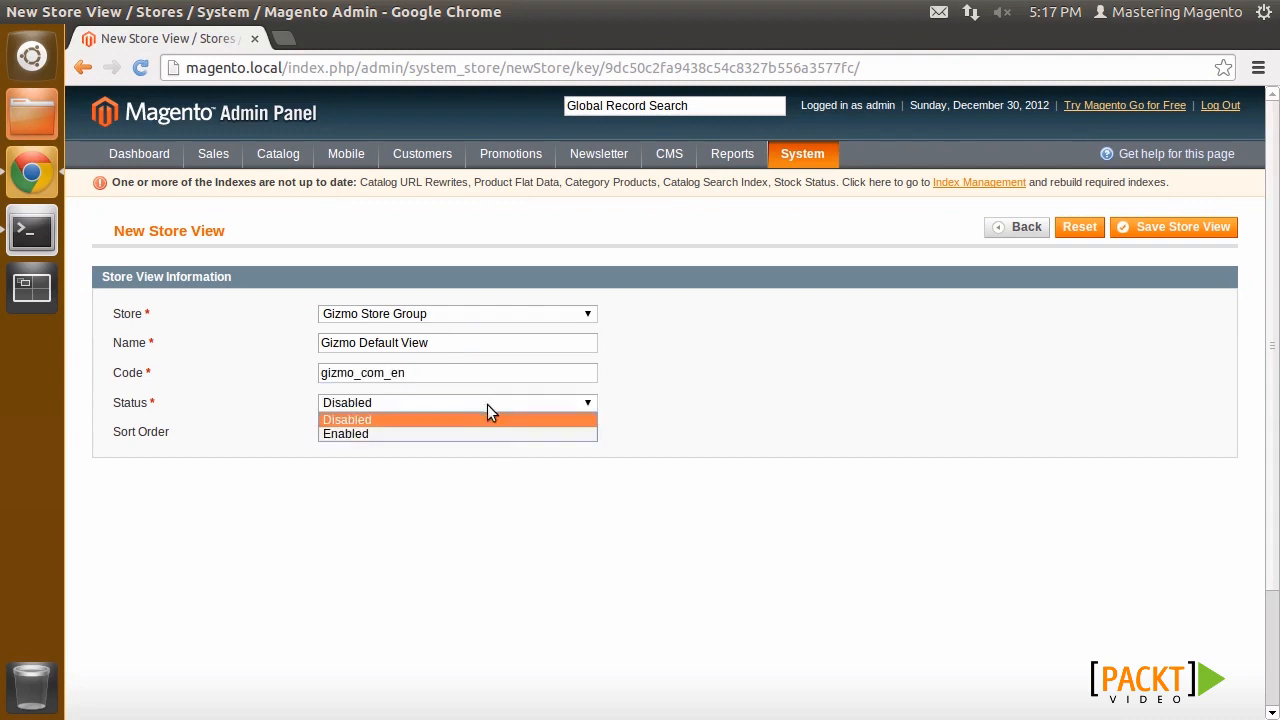
{"action": "left_click", "coordinate": [459, 433]}
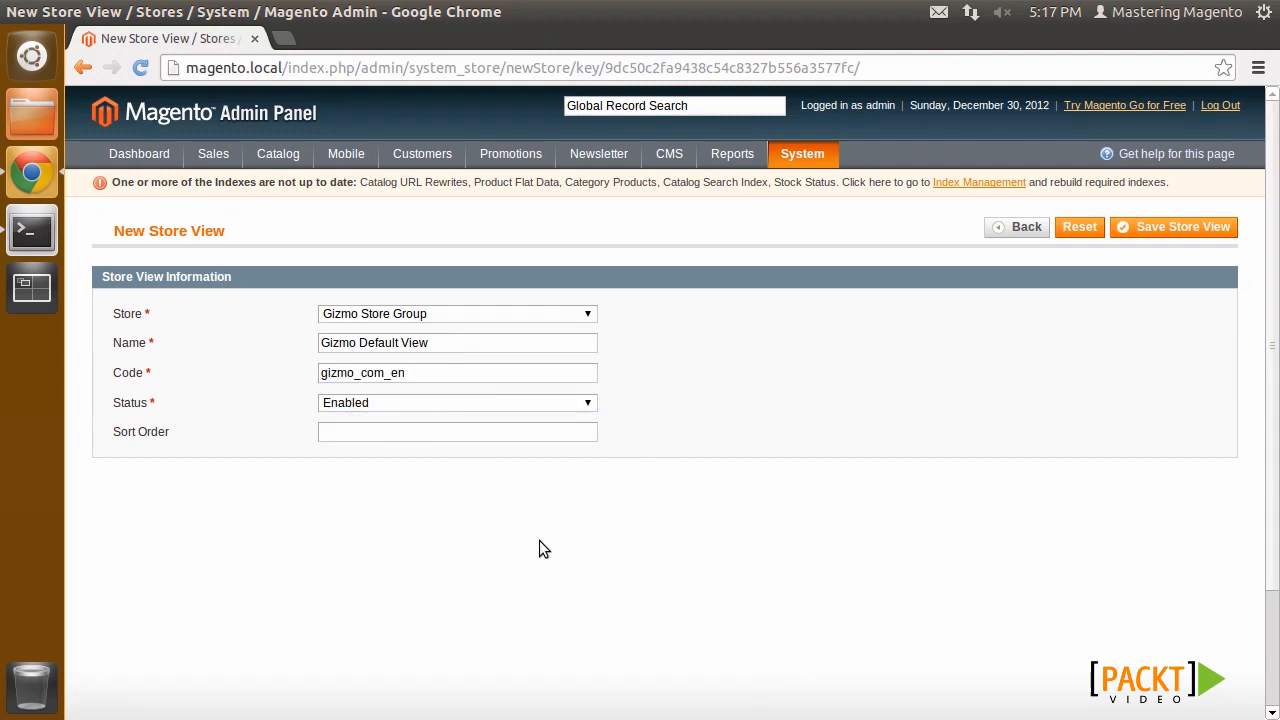
{"action": "left_click", "coordinate": [1166, 232]}
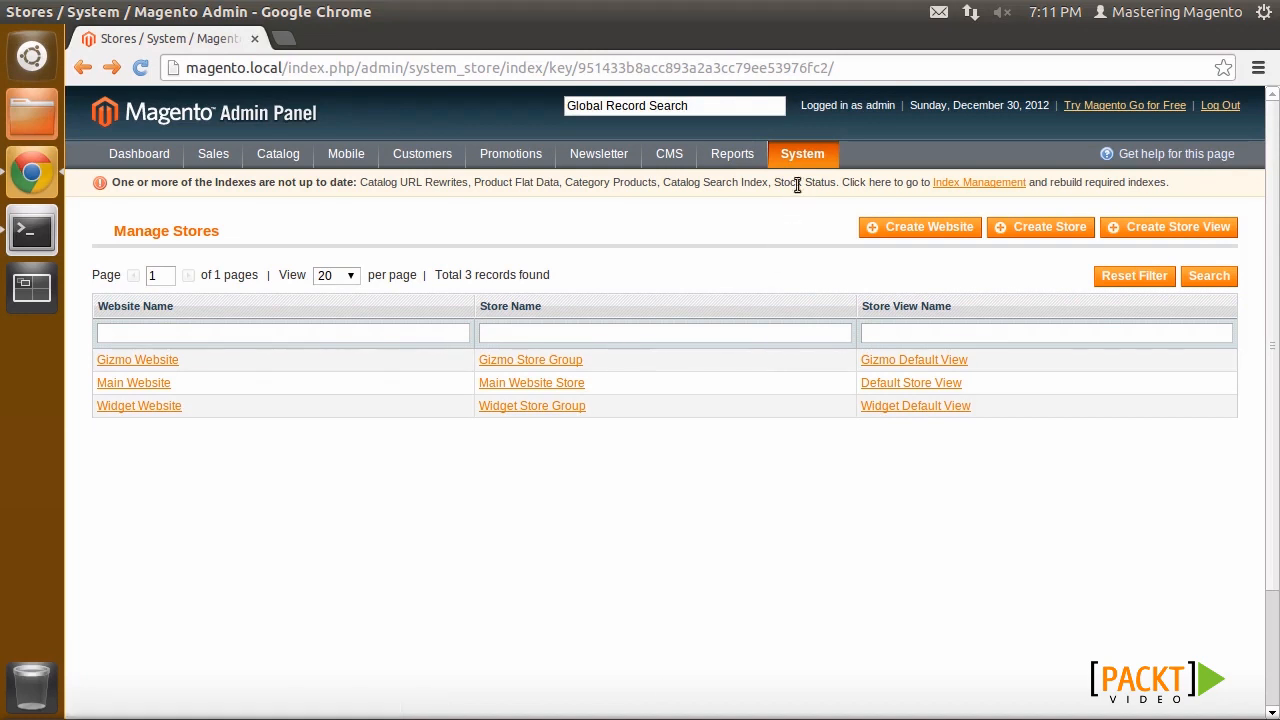
Step: Open the Web section of the system configuration with the scope set to Gizmo Website
{"action": "mouse_move", "coordinate": [798, 155]}
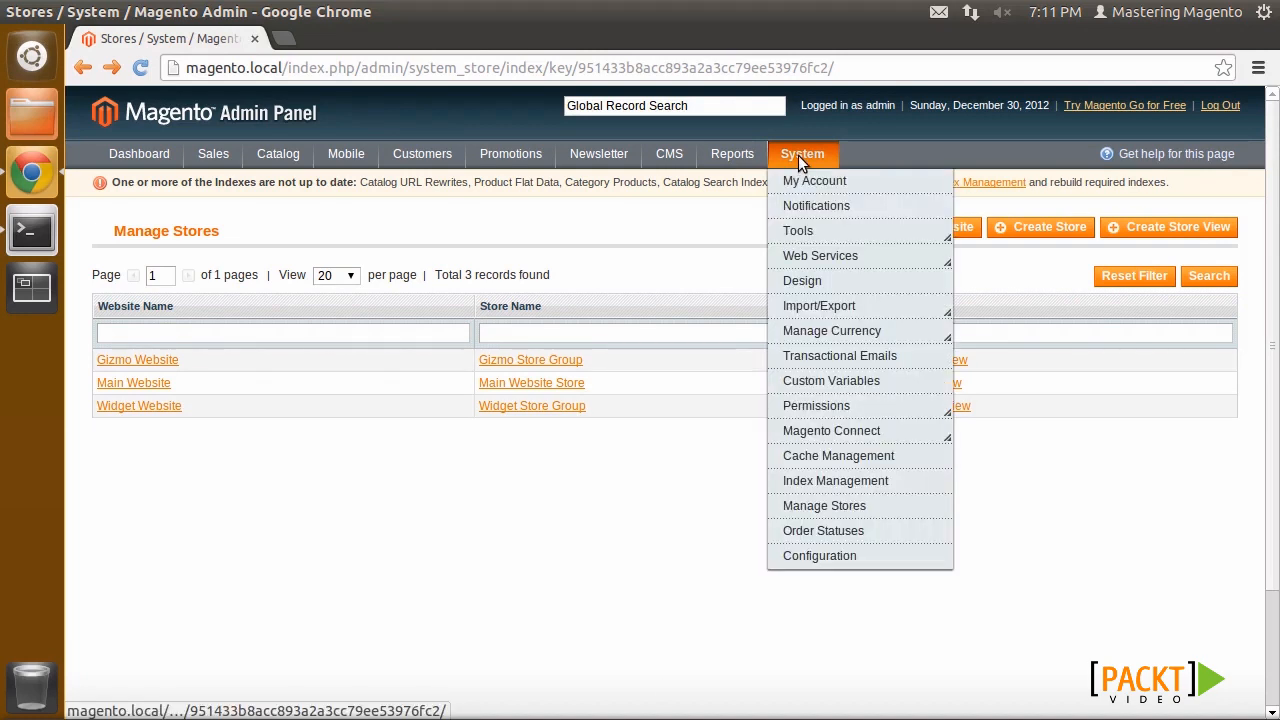
{"action": "left_click", "coordinate": [845, 560]}
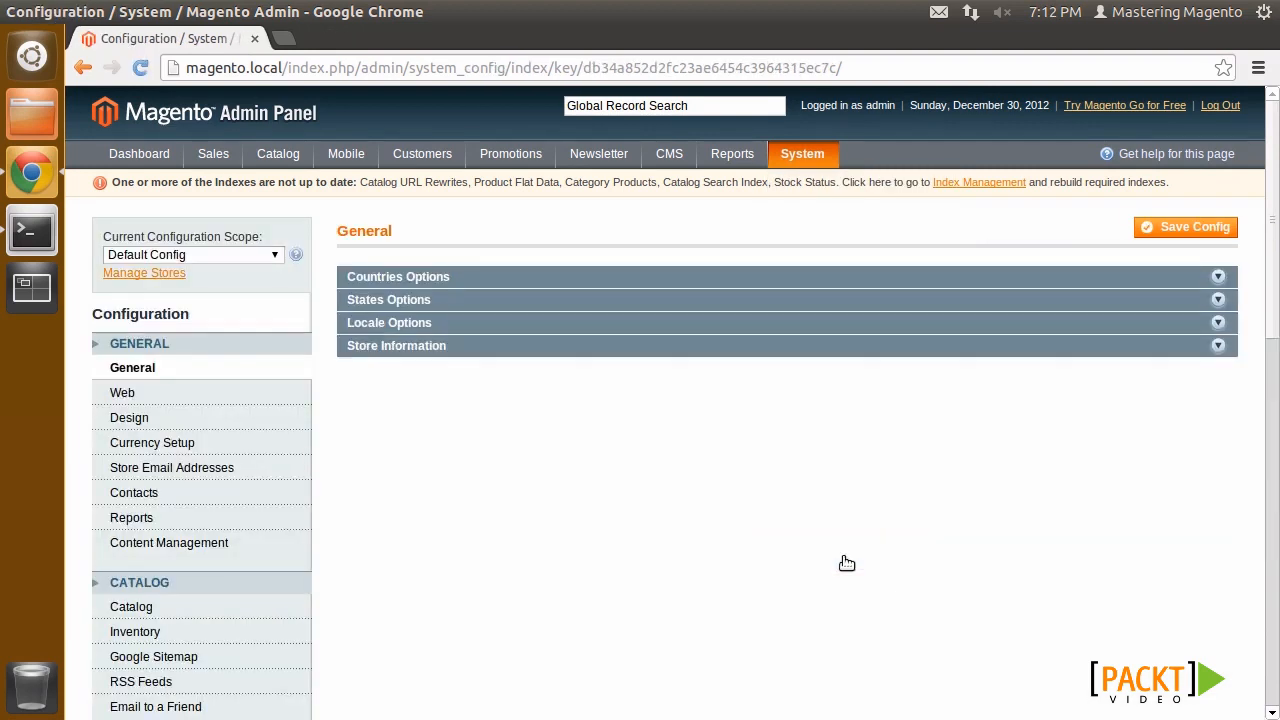
{"action": "left_click", "coordinate": [245, 251]}
{"action": "left_click", "coordinate": [223, 283]}
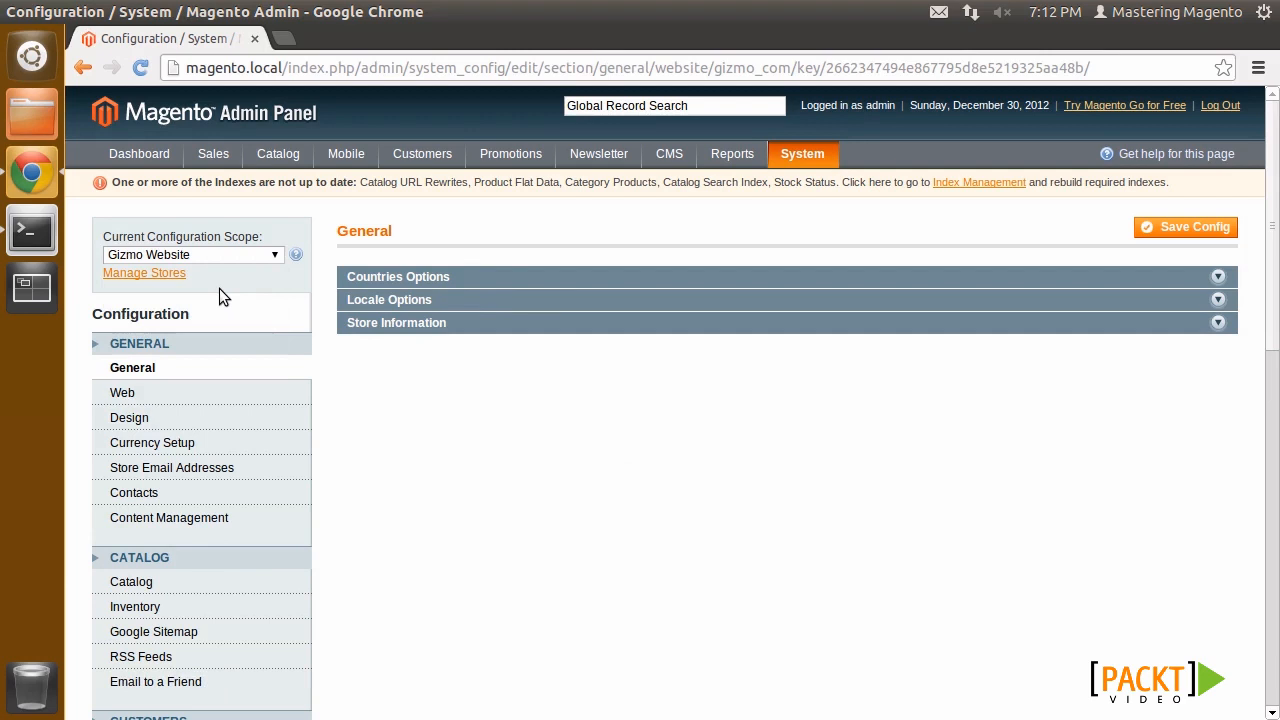
{"action": "left_click", "coordinate": [260, 396]}
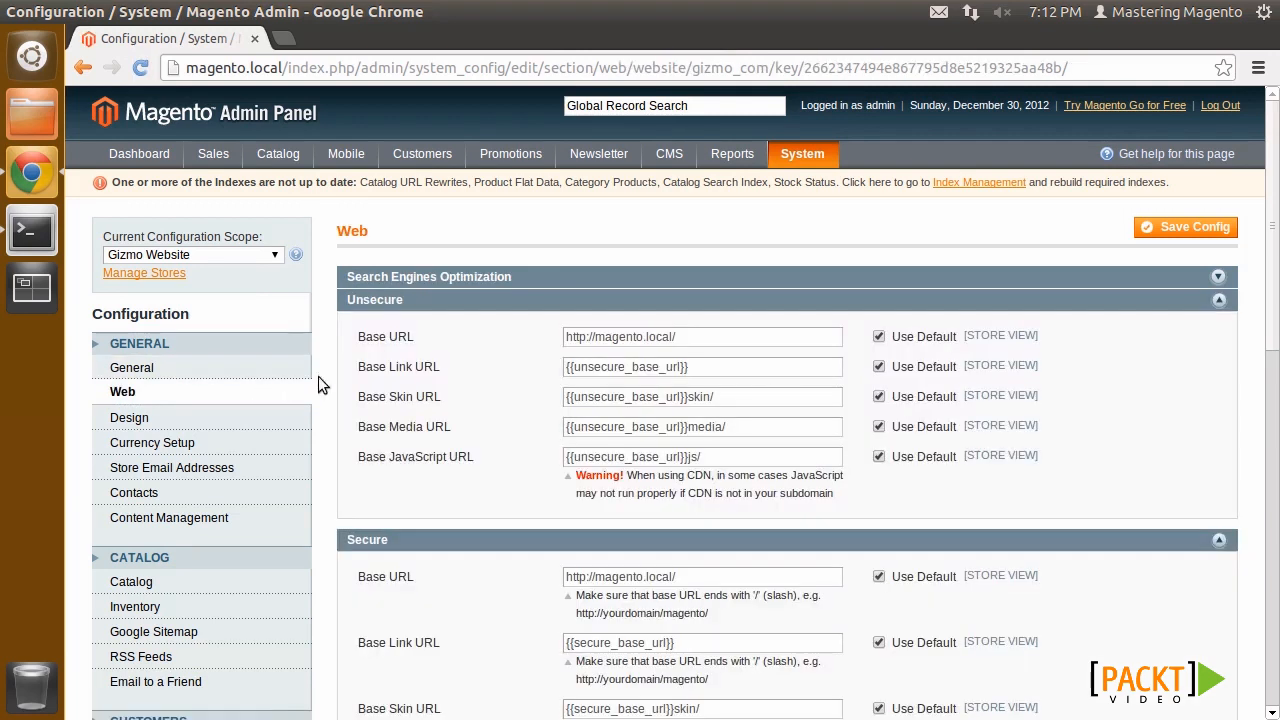
{"action": "left_click", "coordinate": [880, 338]}
{"action": "left_click_drag", "start_coordinate": [596, 338], "coordinate": [677, 336]}
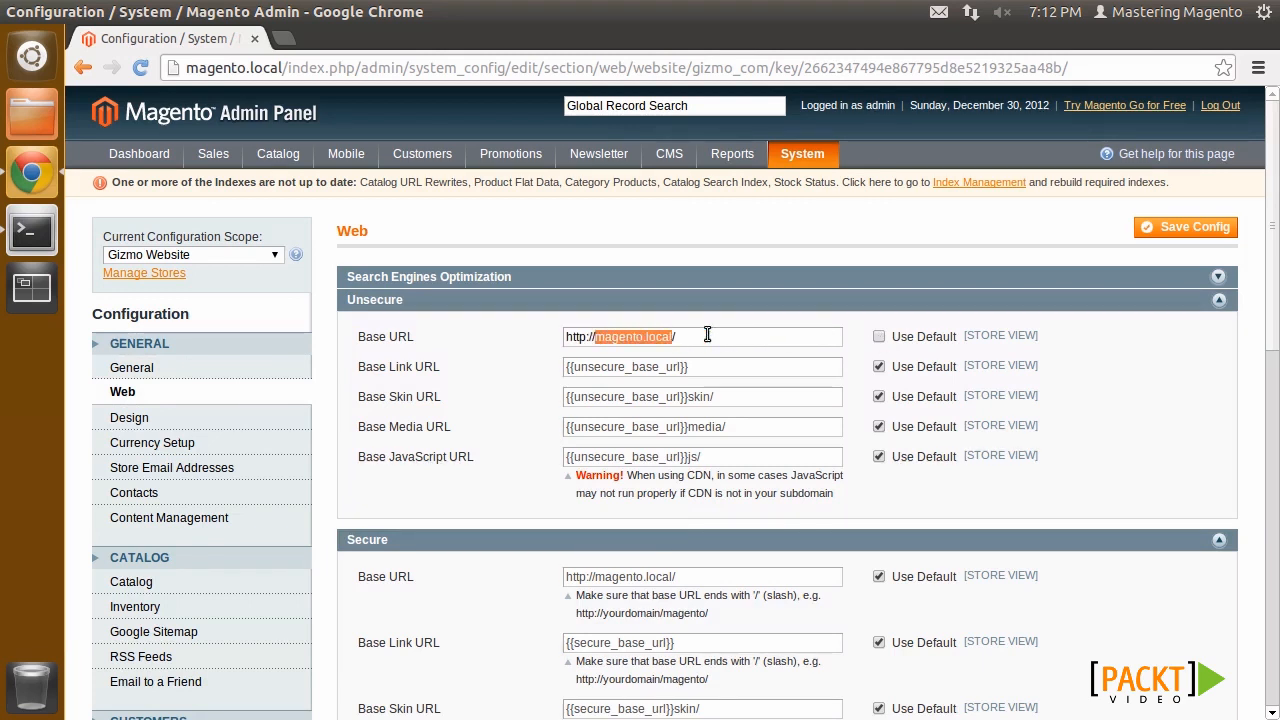
{"action": "type", "text": "gizmo.com"}
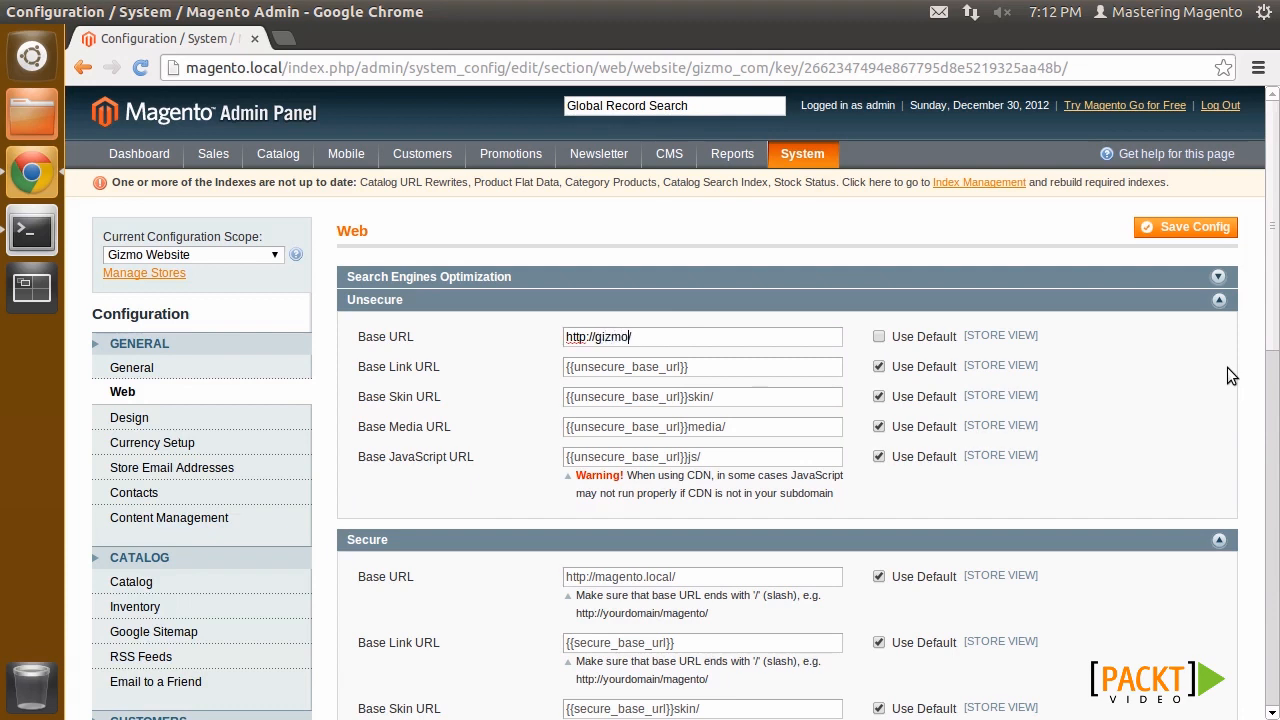
{"action": "left_click", "coordinate": [879, 576]}
{"action": "left_click_drag", "start_coordinate": [598, 578], "coordinate": [670, 578]}
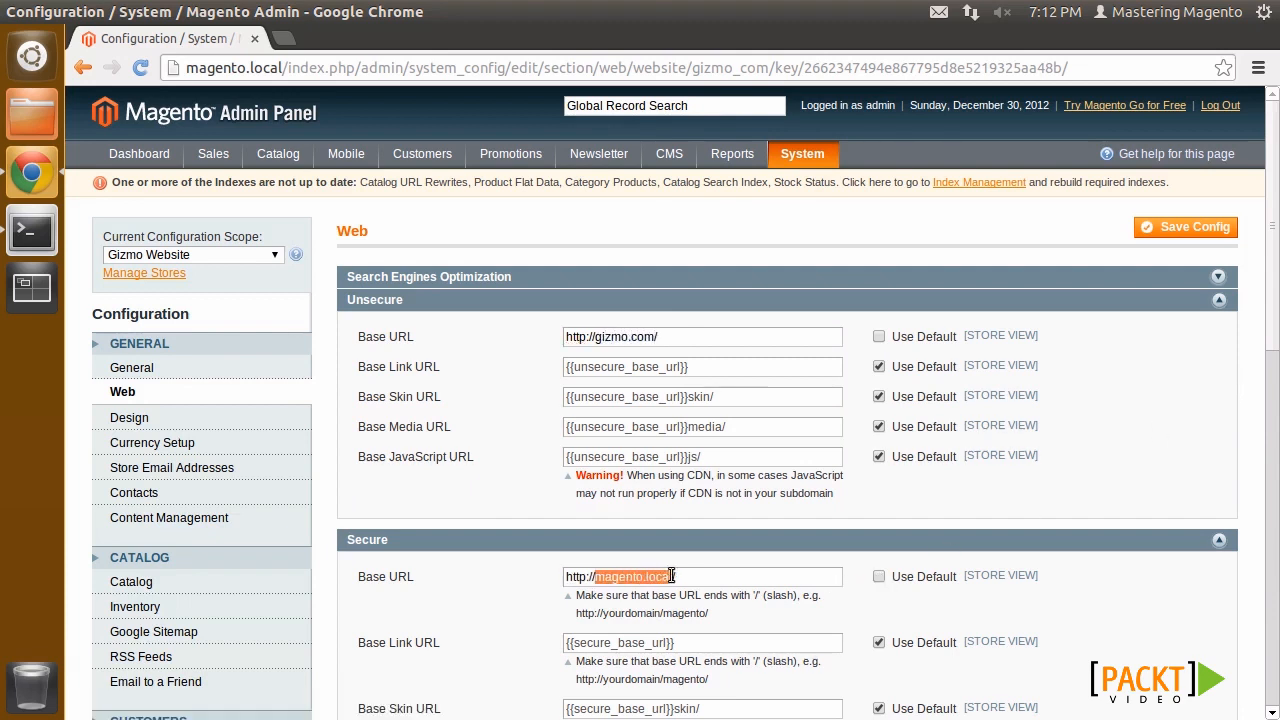
{"action": "type", "text": "gizm"}
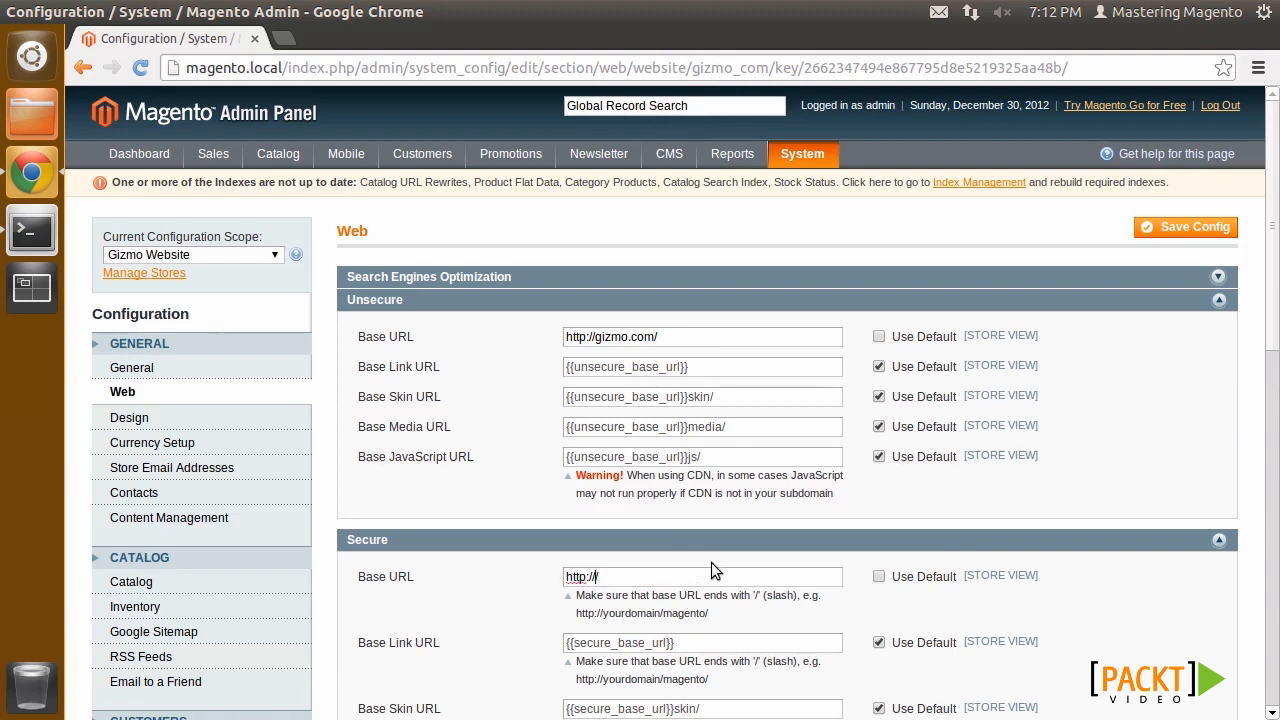
{"action": "type", "text": "o.com/"}
{"action": "left_click", "coordinate": [1210, 230]}
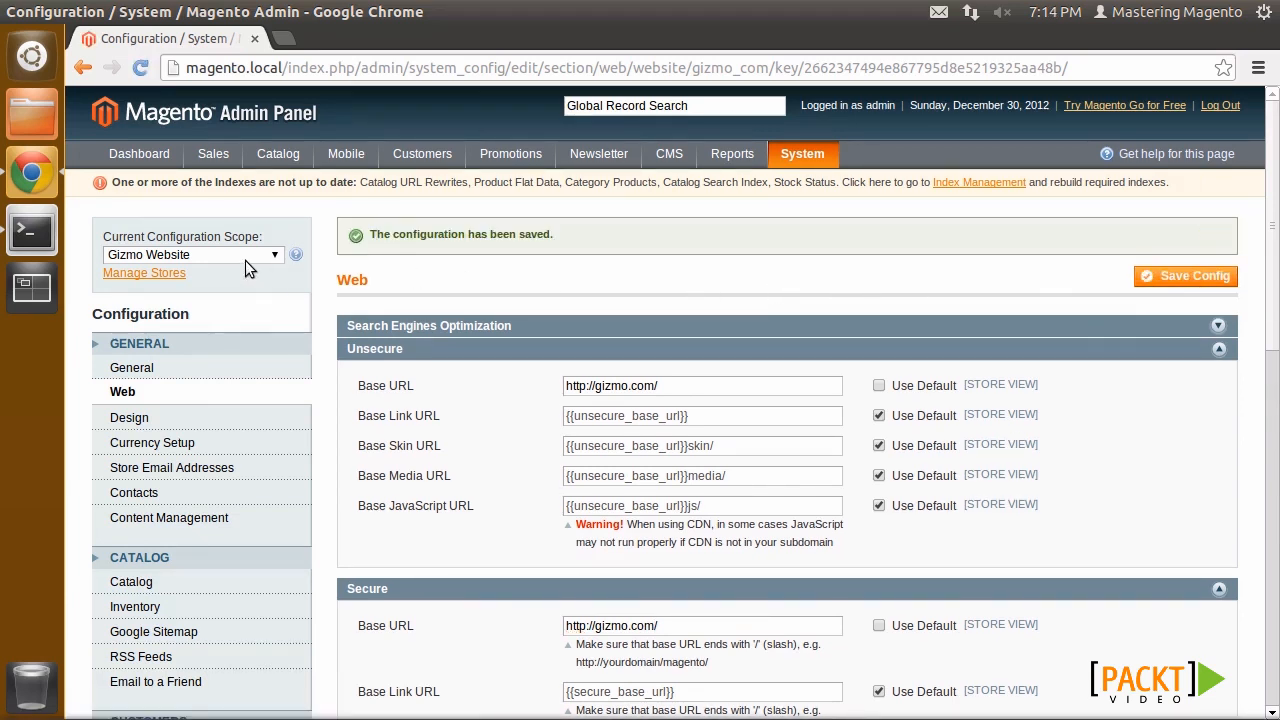
{"action": "left_click", "coordinate": [238, 258]}
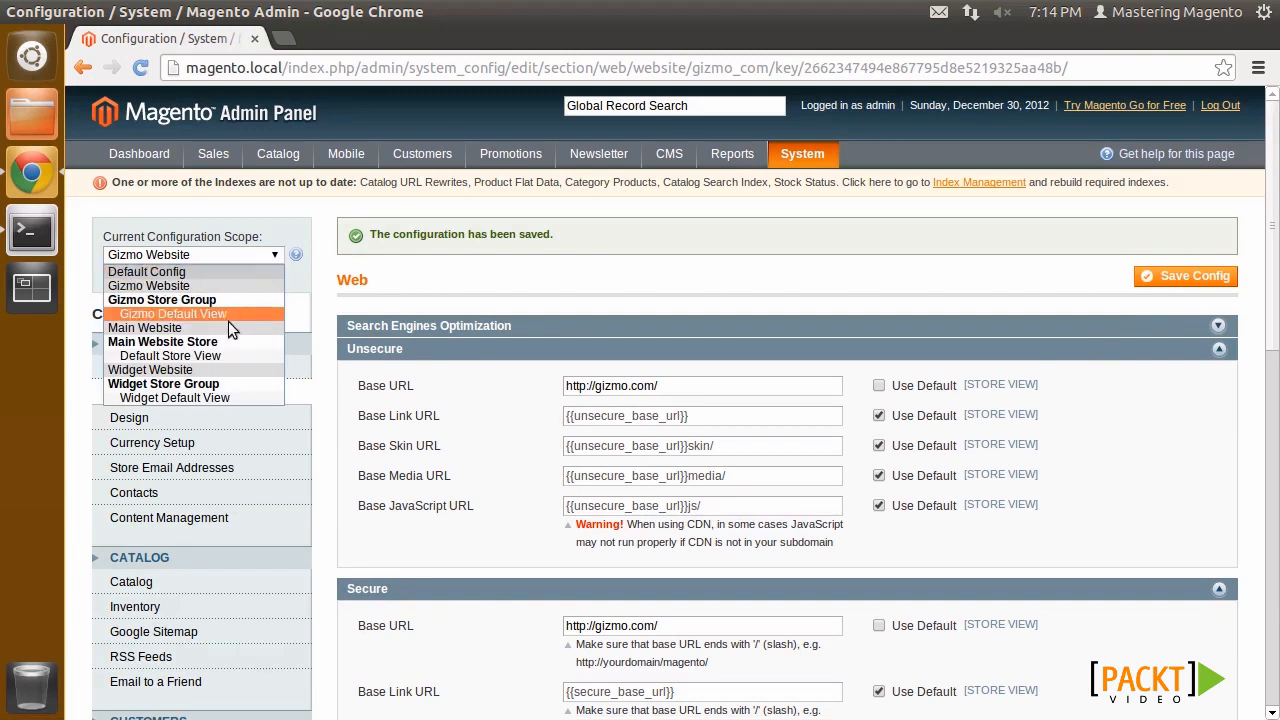
{"action": "left_click", "coordinate": [218, 369]}
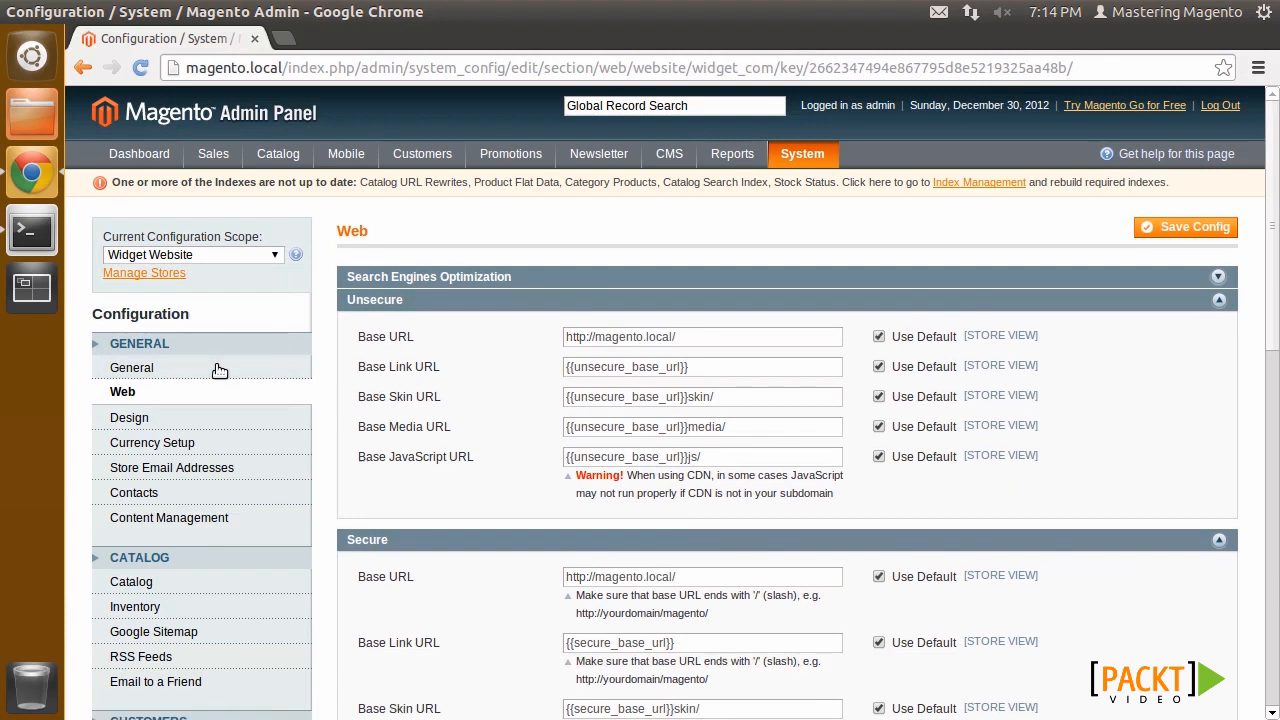
{"action": "left_click", "coordinate": [879, 337]}
{"action": "left_click_drag", "start_coordinate": [595, 337], "coordinate": [826, 339]}
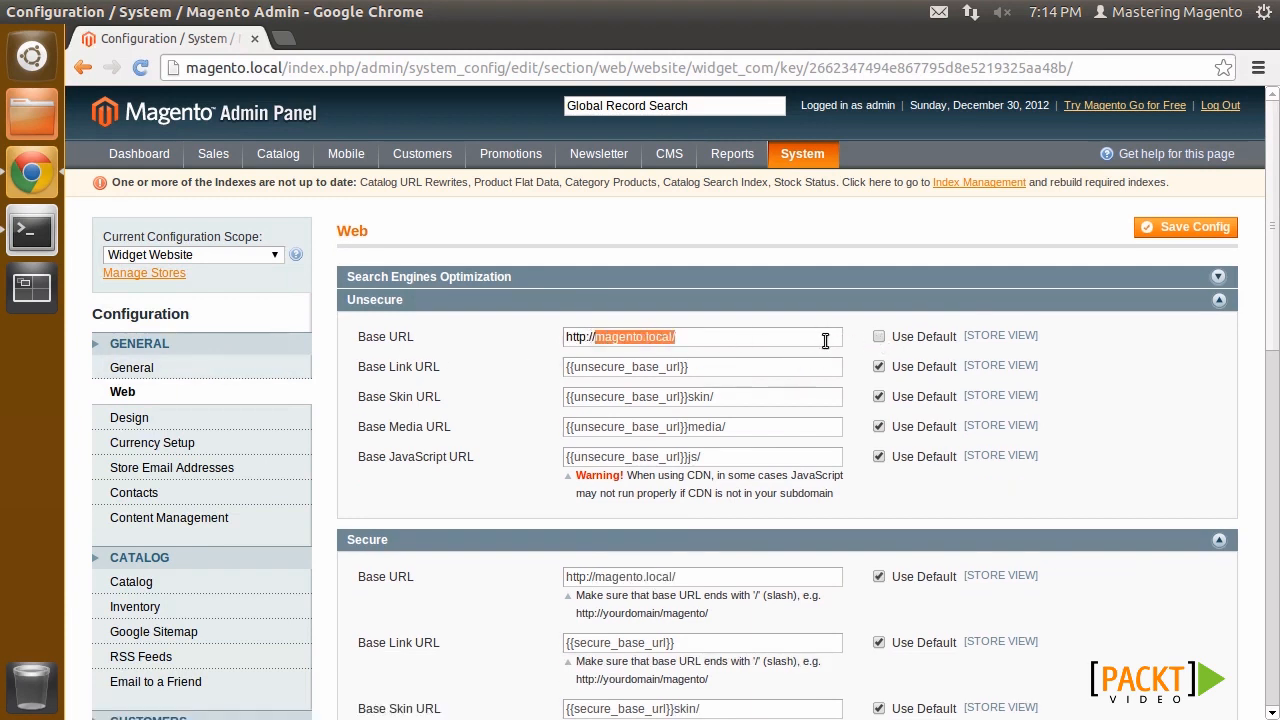
{"action": "type", "text": "widget.com/"}
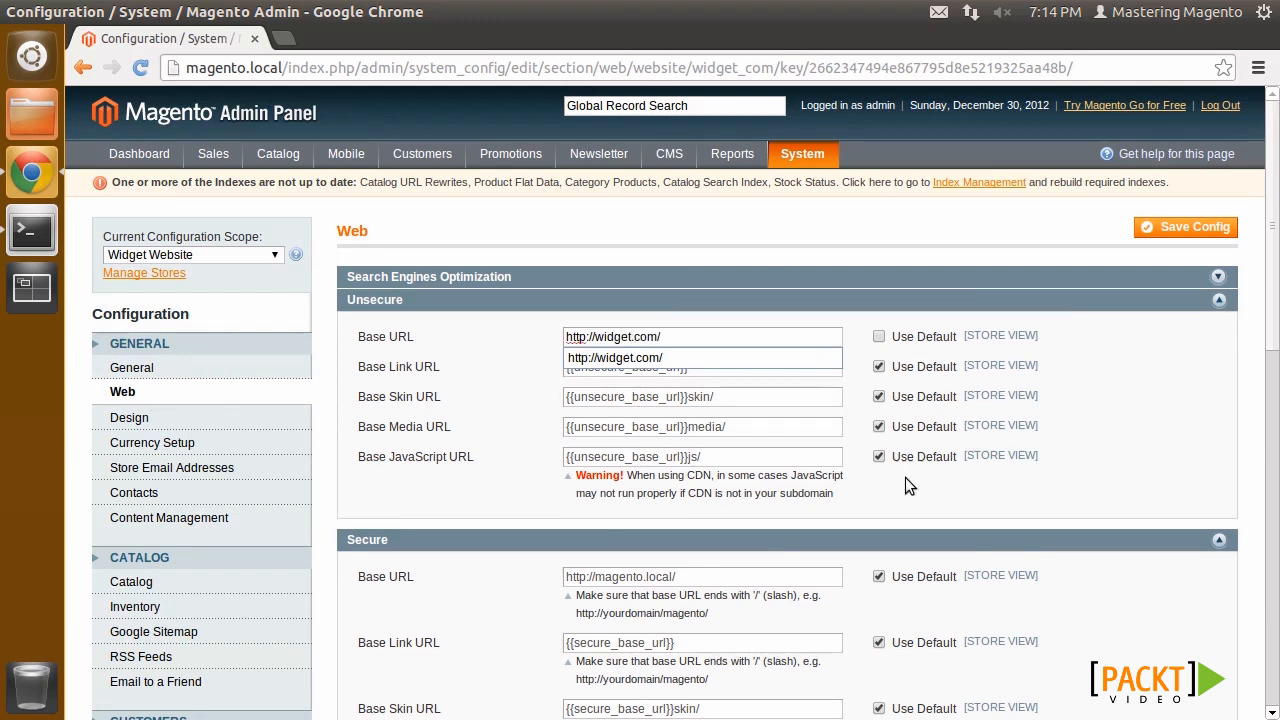
{"action": "left_click", "coordinate": [879, 577]}
{"action": "left_click_drag", "start_coordinate": [592, 577], "coordinate": [789, 576]}
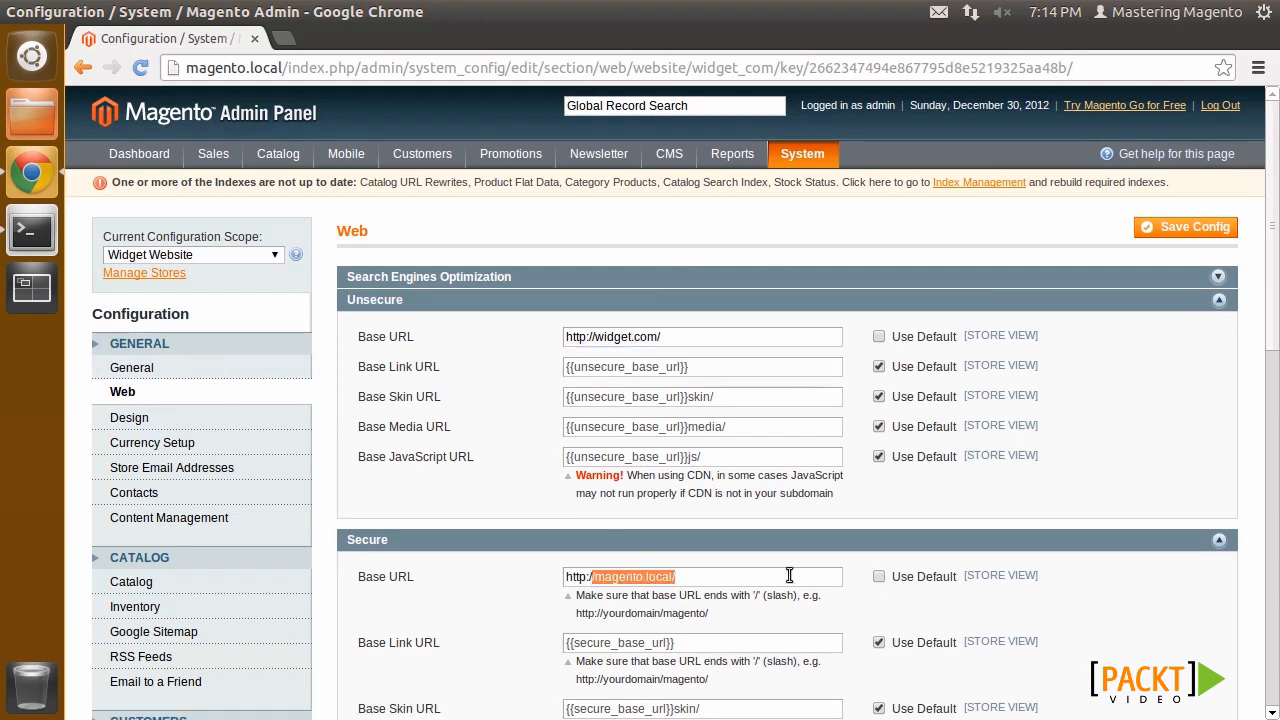
{"action": "type", "text": "/widget.com/"}
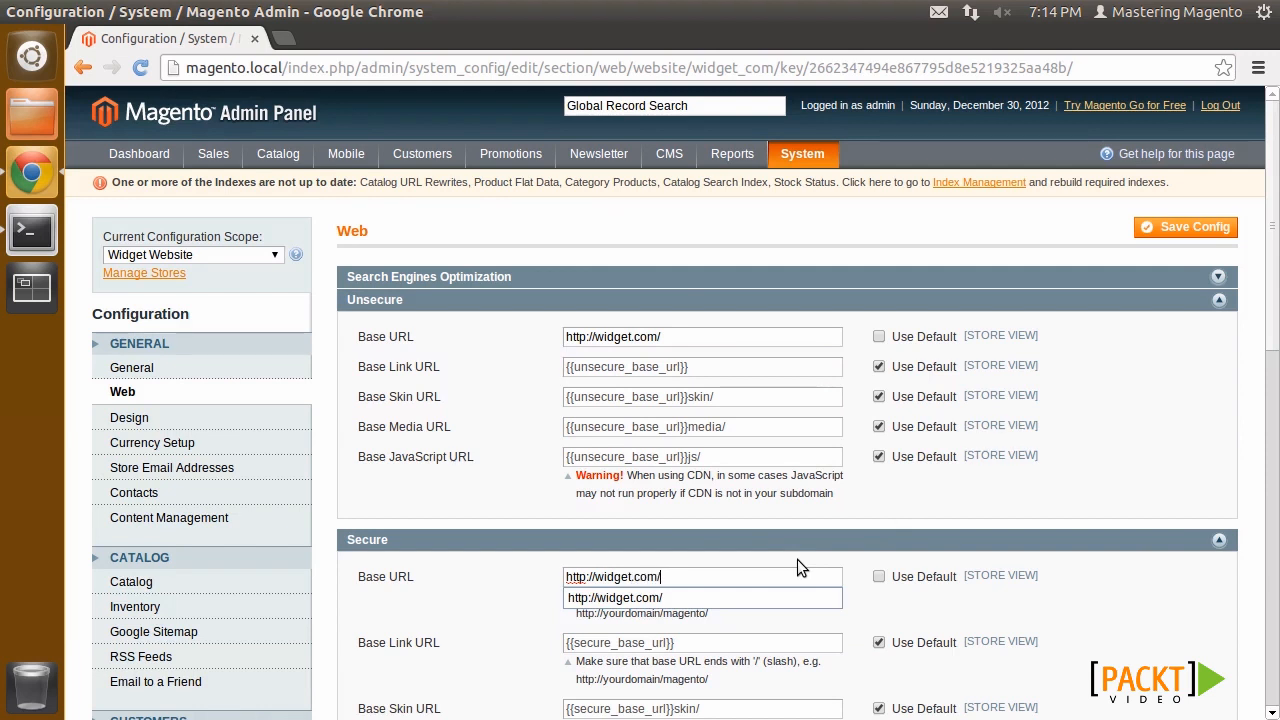
{"action": "left_click", "coordinate": [1179, 229]}
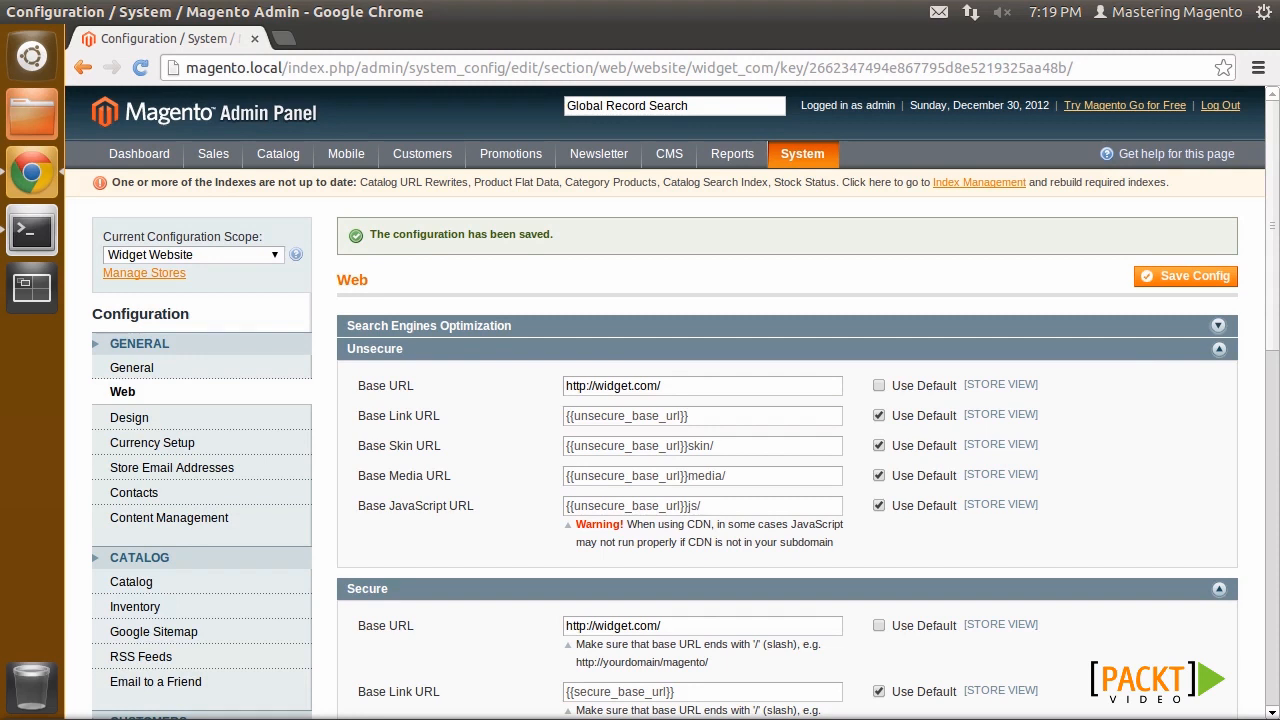
Step: Switch to the terminal and open index.php from the magento directory in vi
{"action": "left_click", "coordinate": [43, 244]}
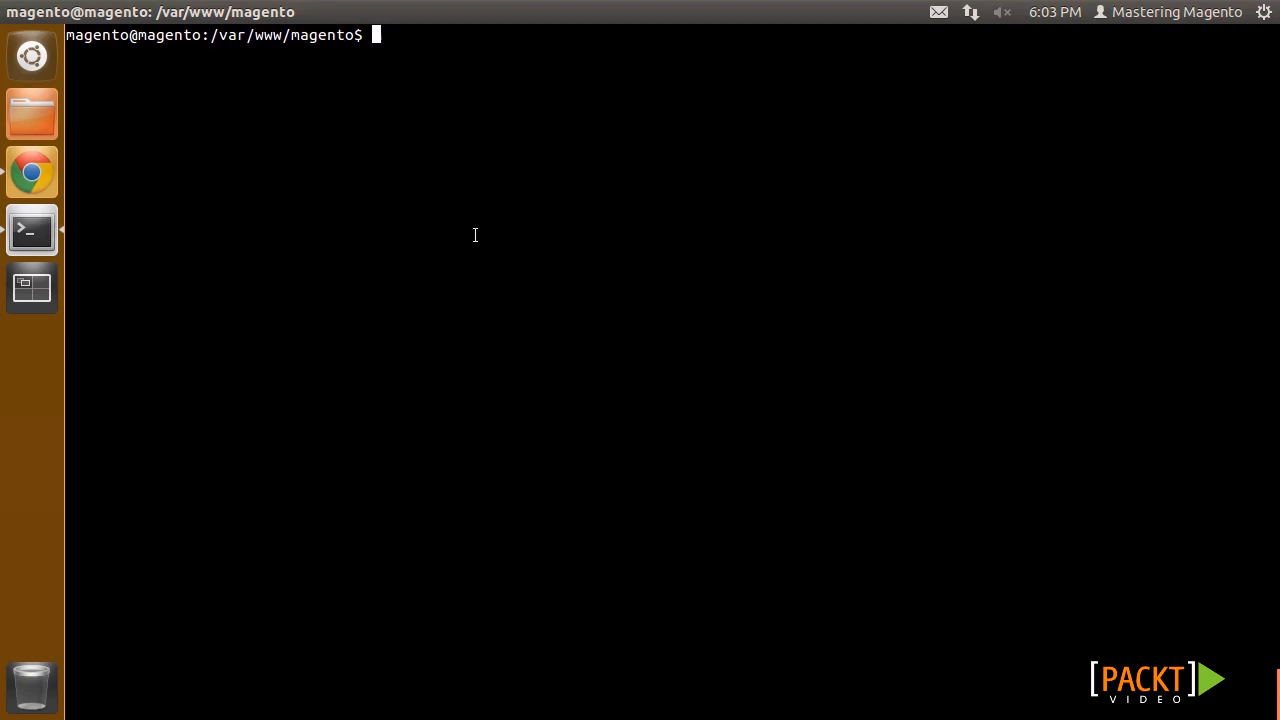
{"action": "type", "text": "vi index.php"}
{"action": "key", "text": "Return"}
Step: Examine the run code and run type definitions for the store or website near the end of index.php
{"action": "key", "text": "Down"}
{"action": "key", "text": "Down"}
{"action": "key", "text": "Down"}
{"action": "key", "text": "Down"}
{"action": "key", "text": "Down"}
{"action": "key", "text": "Down"}
{"action": "key", "text": "Down"}
{"action": "key", "text": "Down"}
{"action": "key", "text": "Down"}
{"action": "key", "text": "Down"}
{"action": "key", "text": "Down"}
{"action": "key", "text": "Down"}
{"action": "key", "text": "Down"}
{"action": "key", "text": "Down"}
{"action": "key", "text": "Down"}
{"action": "key", "text": "Down"}
{"action": "key", "text": "Down"}
{"action": "key", "text": "Down"}
{"action": "key", "text": "Down"}
{"action": "key", "text": "Down"}
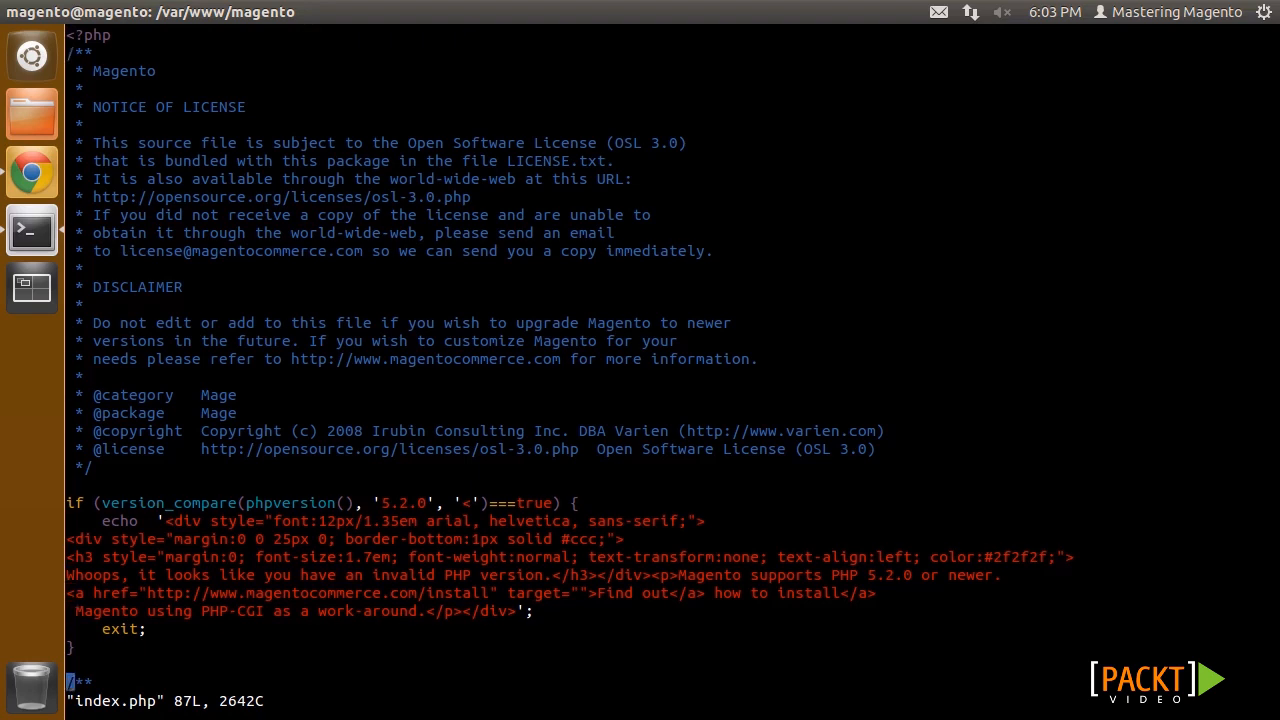
{"action": "key", "text": "Down"}
{"action": "key", "text": "Down"}
{"action": "key", "text": "Down"}
{"action": "key", "text": "Down"}
{"action": "key", "text": "Down"}
{"action": "key", "text": "Down"}
{"action": "key", "text": "Down"}
{"action": "key", "text": "Down"}
{"action": "key", "text": "Down"}
{"action": "key", "text": "Down"}
{"action": "key", "text": "Down"}
{"action": "key", "text": "Down"}
{"action": "key", "text": "Down"}
{"action": "key", "text": "Down"}
{"action": "key", "text": "Down"}
{"action": "key", "text": "Down"}
{"action": "key", "text": "Down"}
{"action": "key", "text": "Down"}
{"action": "key", "text": "Down"}
{"action": "key", "text": "Down"}
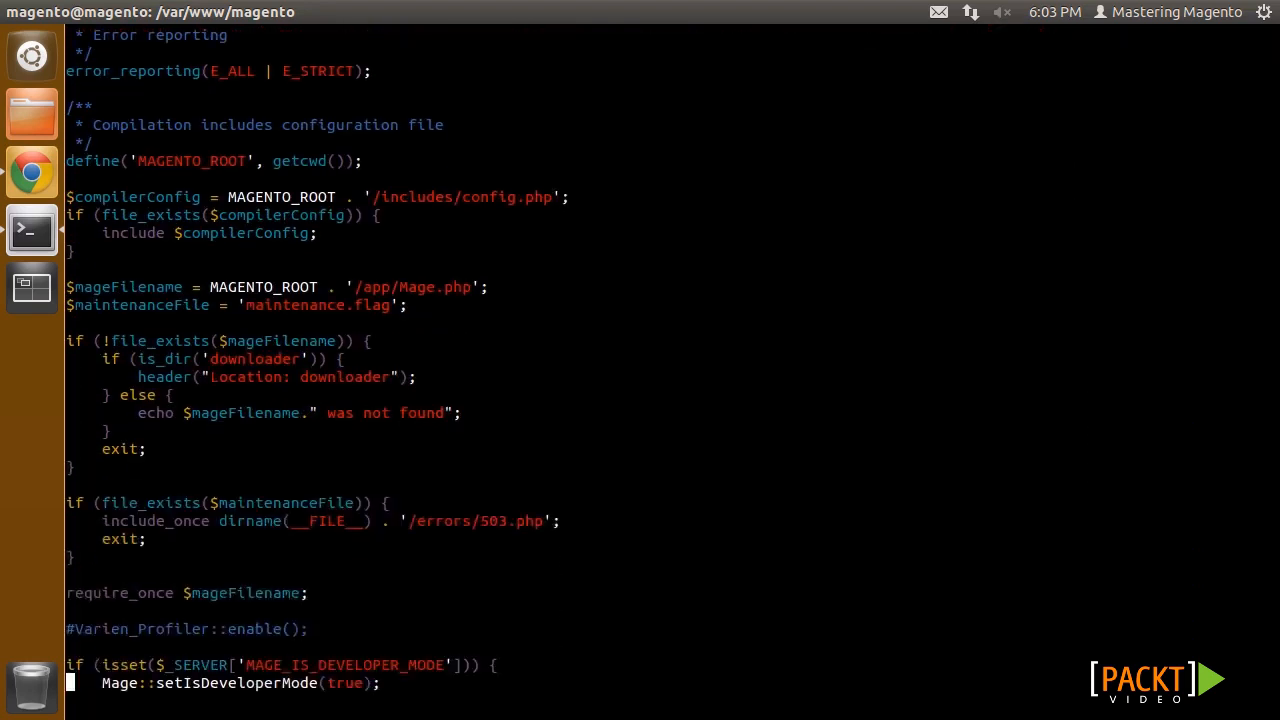
{"action": "key", "text": "Down"}
{"action": "key", "text": "Down"}
{"action": "key", "text": "Down"}
{"action": "key", "text": "Down"}
{"action": "key", "text": "Down"}
{"action": "key", "text": "Down"}
{"action": "key", "text": "Down"}
{"action": "key", "text": "Down"}
{"action": "key", "text": "Down"}
{"action": "key", "text": "Down"}
{"action": "key", "text": "Down"}
{"action": "key", "text": "Down"}
{"action": "key", "text": "Down"}
{"action": "key", "text": "Up"}
{"action": "key", "text": "Up"}
{"action": "key", "text": "Up"}
{"action": "key", "text": "Up"}
{"action": "key", "text": "Up"}
{"action": "key", "text": "Up"}
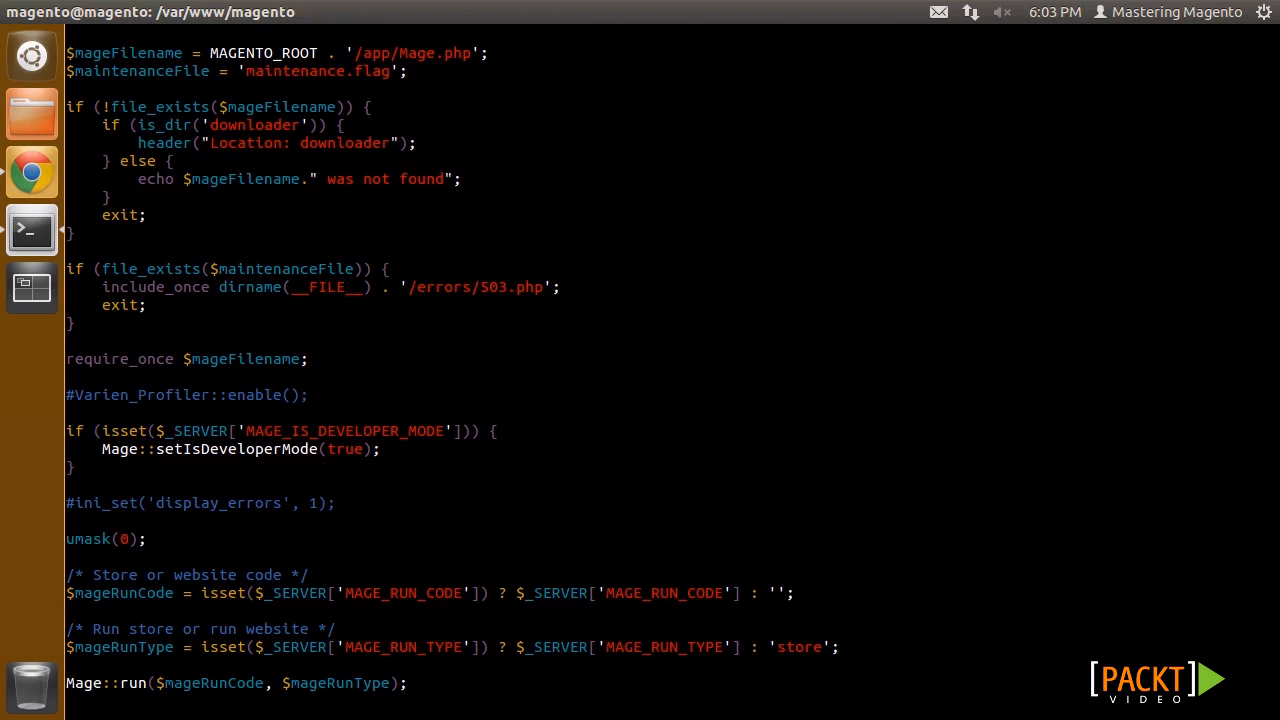
Step: Inspect the $mageRunCode and $mageRunType assignments at the end of index.php, and quit vi without saving
{"action": "key", "text": "Down"}
{"action": "key", "text": "Down"}
{"action": "key", "text": "Down"}
{"action": "key", "text": "Right"}
{"action": "key", "text": "Right"}
{"action": "key", "text": "Right"}
{"action": "key", "text": "Right"}
{"action": "key", "text": "Right"}
{"action": "key", "text": "Right"}
{"action": "key", "text": "Right"}
{"action": "key", "text": "Right"}
{"action": "key", "text": "Right"}
{"action": "key", "text": "Right"}
{"action": "key", "text": "Right"}
{"action": "key", "text": "Right"}
{"action": "key", "text": "Right"}
{"action": "key", "text": "Right"}
{"action": "key", "text": "Right"}
{"action": "key", "text": "Right"}
{"action": "key", "text": "Right"}
{"action": "key", "text": "Right"}
{"action": "key", "text": "Right"}
{"action": "key", "text": "Right"}
{"action": "type", "text": ":q"}
{"action": "key", "text": "Return"}
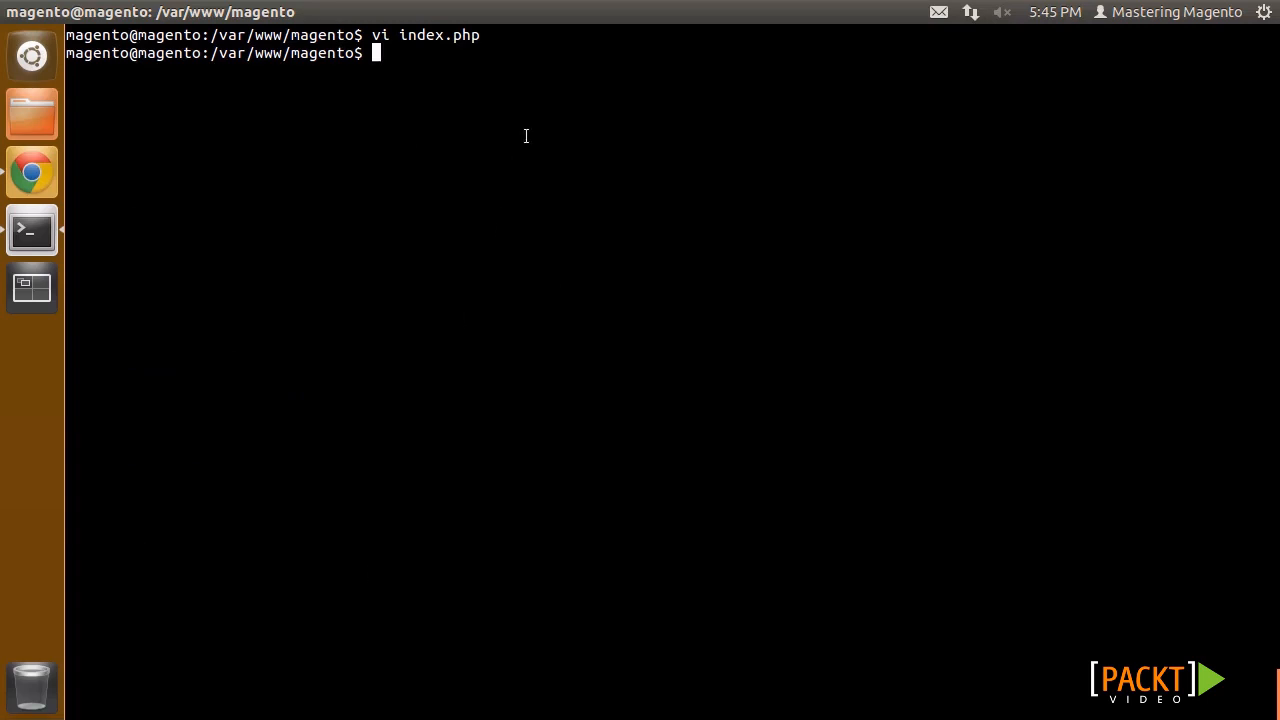
Step: Open the nginx site configuration /etc/nginx/sites-available/magento in vi with sudo
{"action": "type", "text": "sudo vi /etc/ng"}
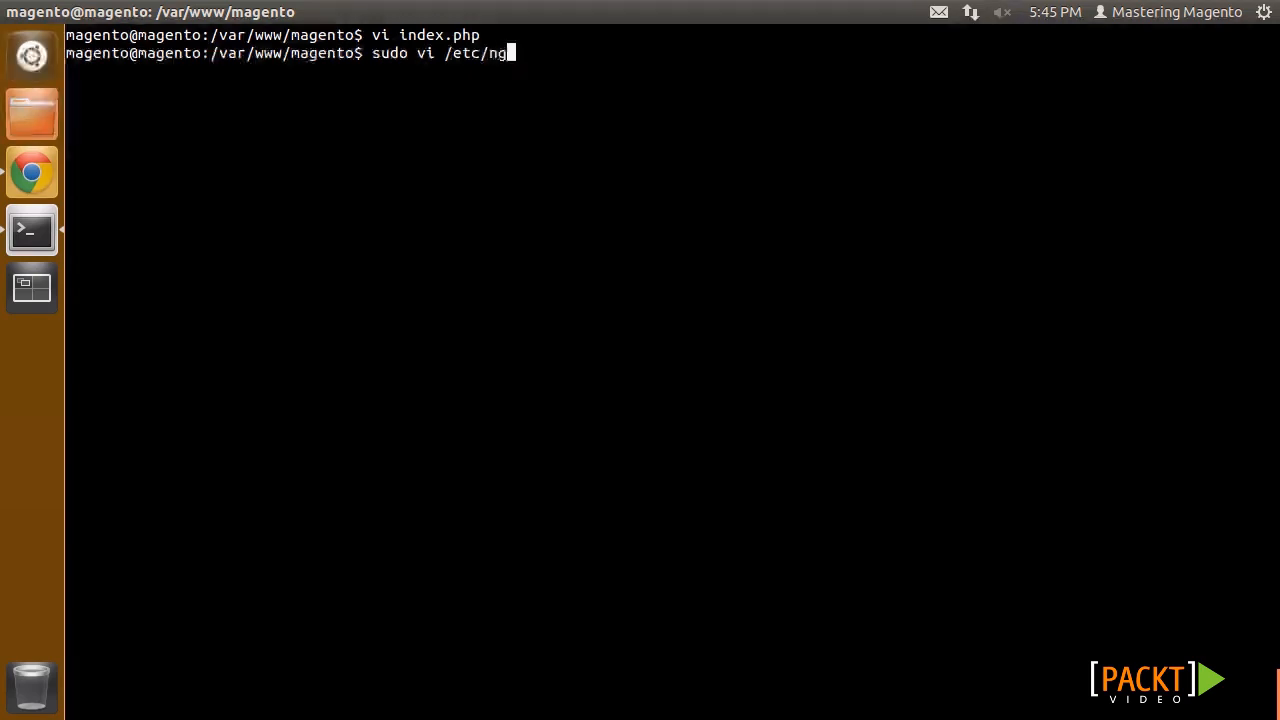
{"action": "type", "text": "inx/sites-av"}
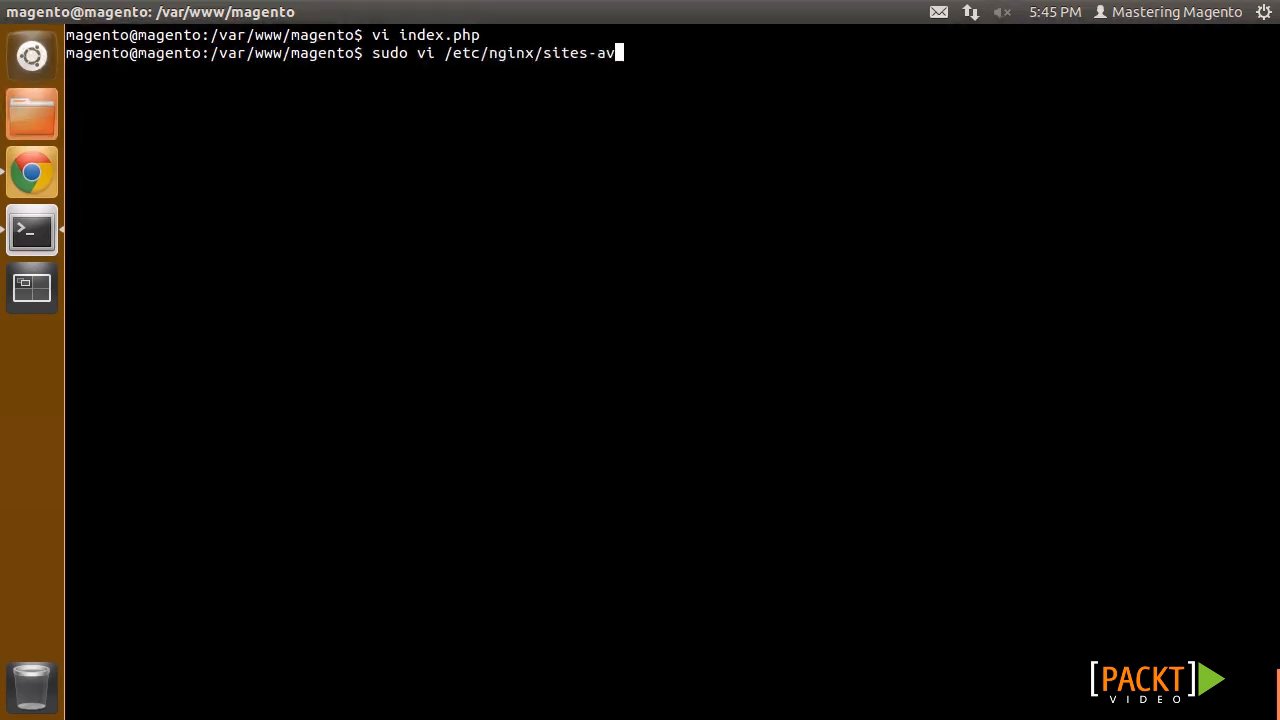
{"action": "key", "text": "Tab"}
{"action": "type", "text": "mage"}
{"action": "key", "text": "Tab"}
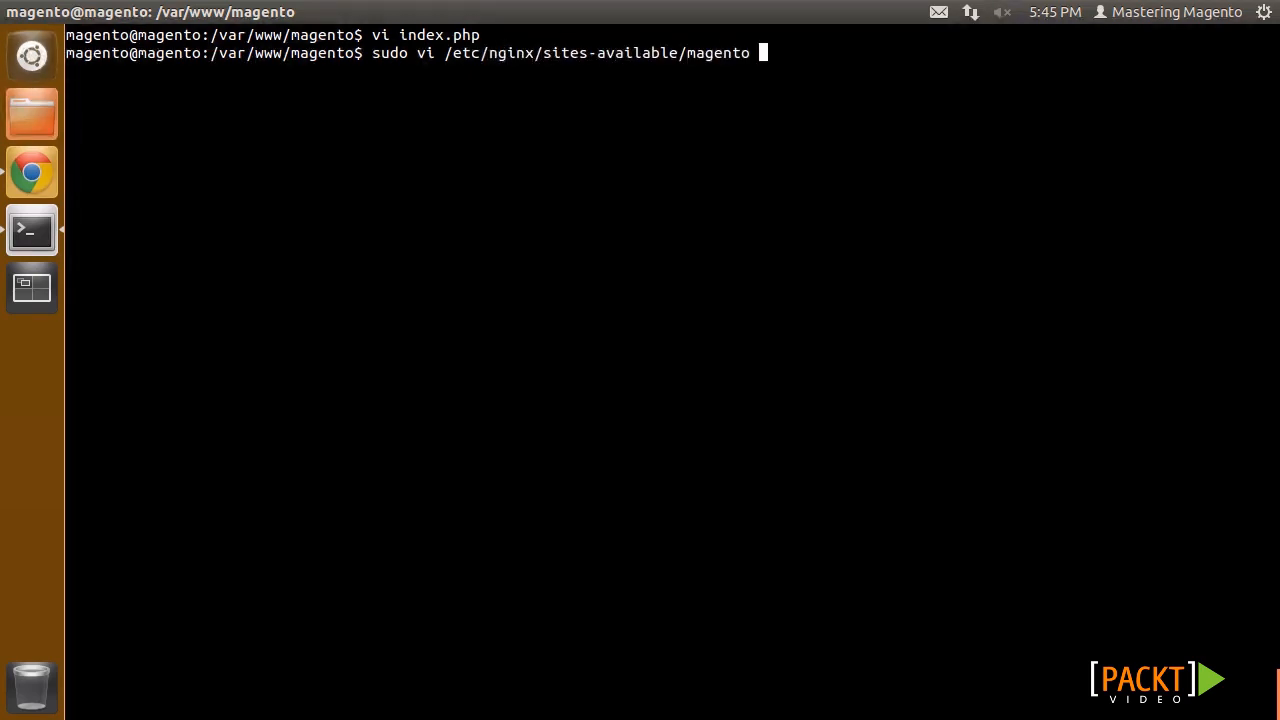
{"action": "key", "text": "Return"}
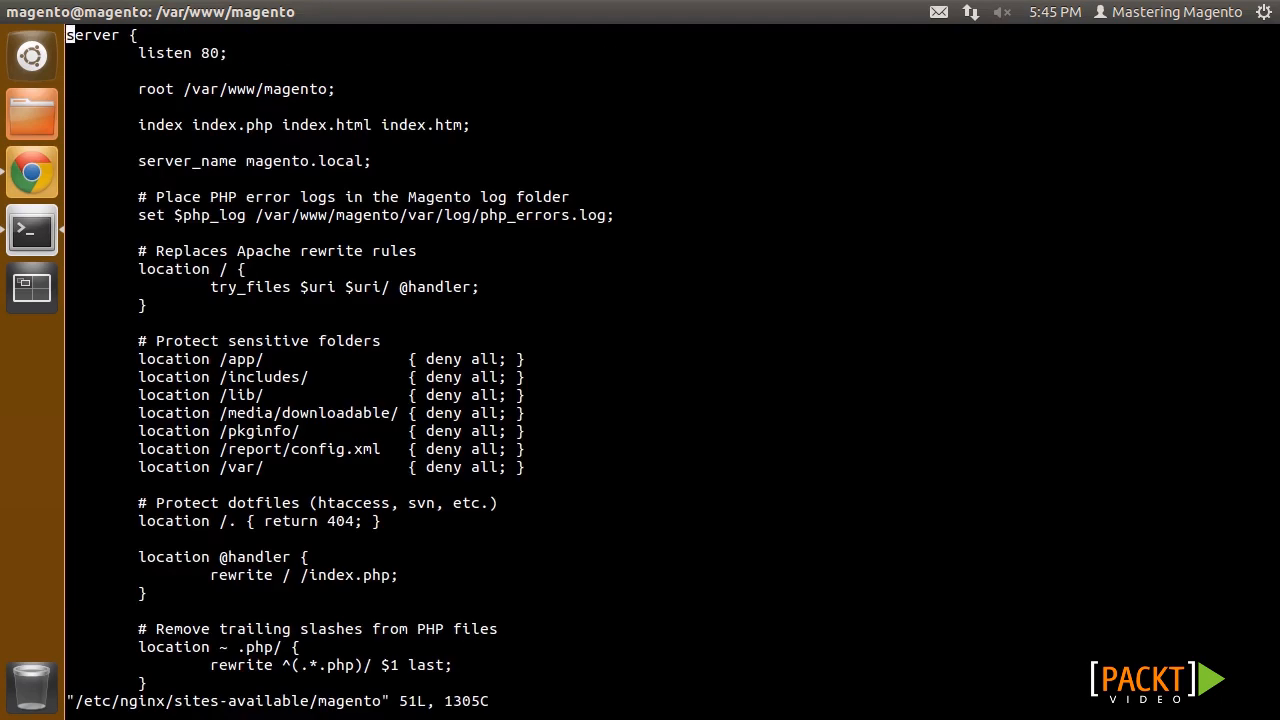
{"action": "key", "text": "Down"}
{"action": "key", "text": "Down"}
{"action": "key", "text": "Down"}
{"action": "key", "text": "Down"}
{"action": "key", "text": "Down"}
{"action": "key", "text": "Down"}
{"action": "key", "text": "Down"}
{"action": "key", "text": "End"}
{"action": "key", "text": "a"}
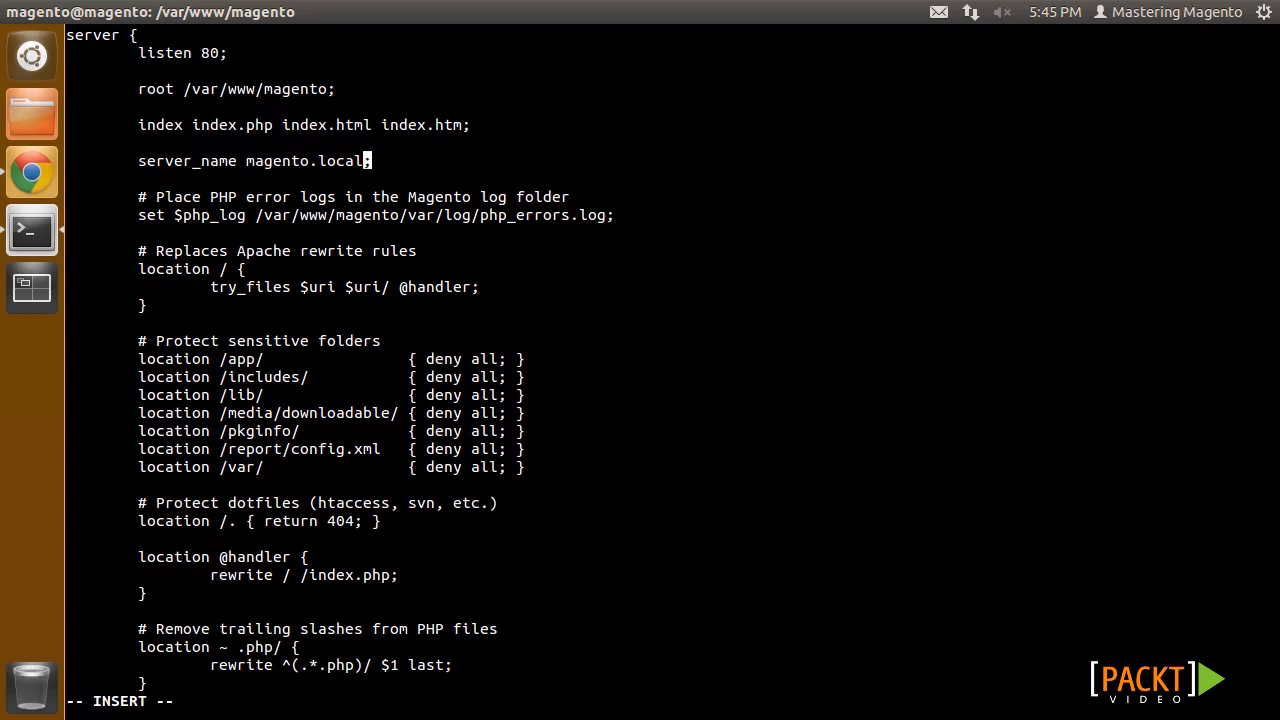
{"action": "type", "text": "gizmo.com www.gizmo.com www.widget.com widget.com"}
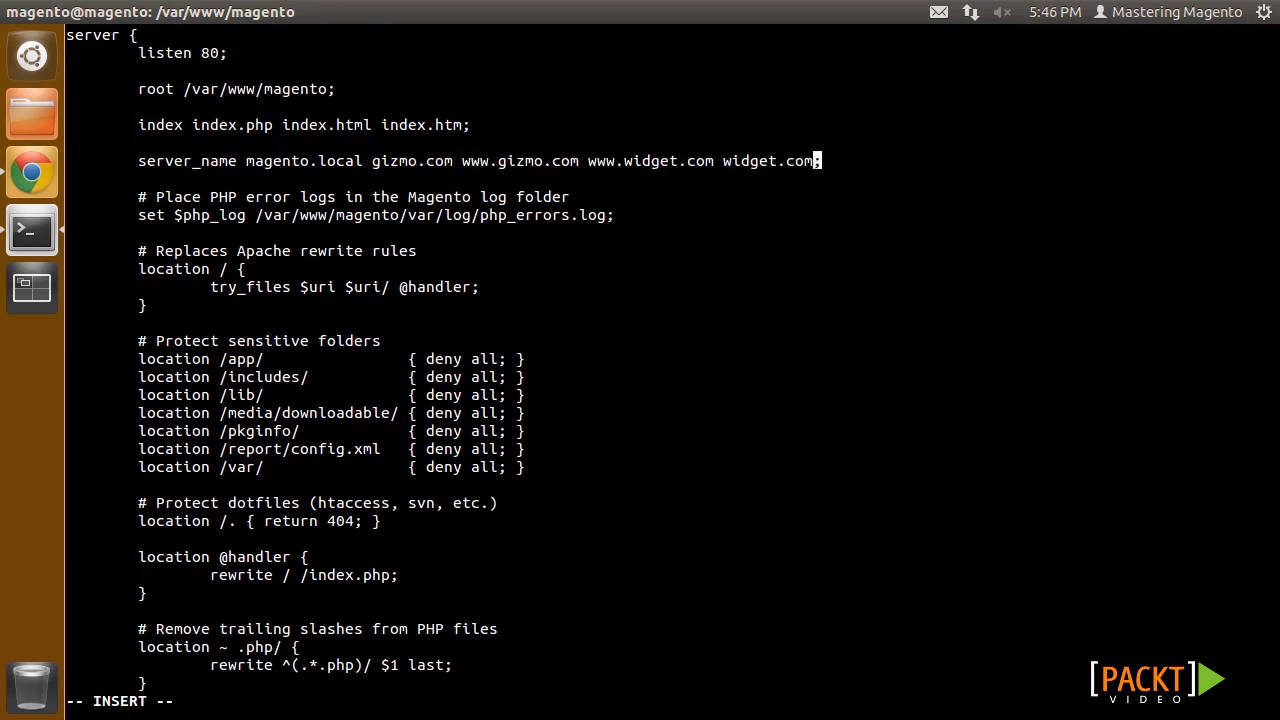
Step: Above the server block, add $http_host maps for $mage_run_code (default '', gizmo_com, widget_com) and $mage_run_type (default store, website for both domains)
{"action": "key", "text": "Escape"}
{"action": "key", "text": "Up"}
{"action": "key", "text": "Up"}
{"action": "key", "text": "Up"}
{"action": "key", "text": "Up"}
{"action": "key", "text": "Up"}
{"action": "key", "text": "Up"}
{"action": "key", "text": "shift+o"}
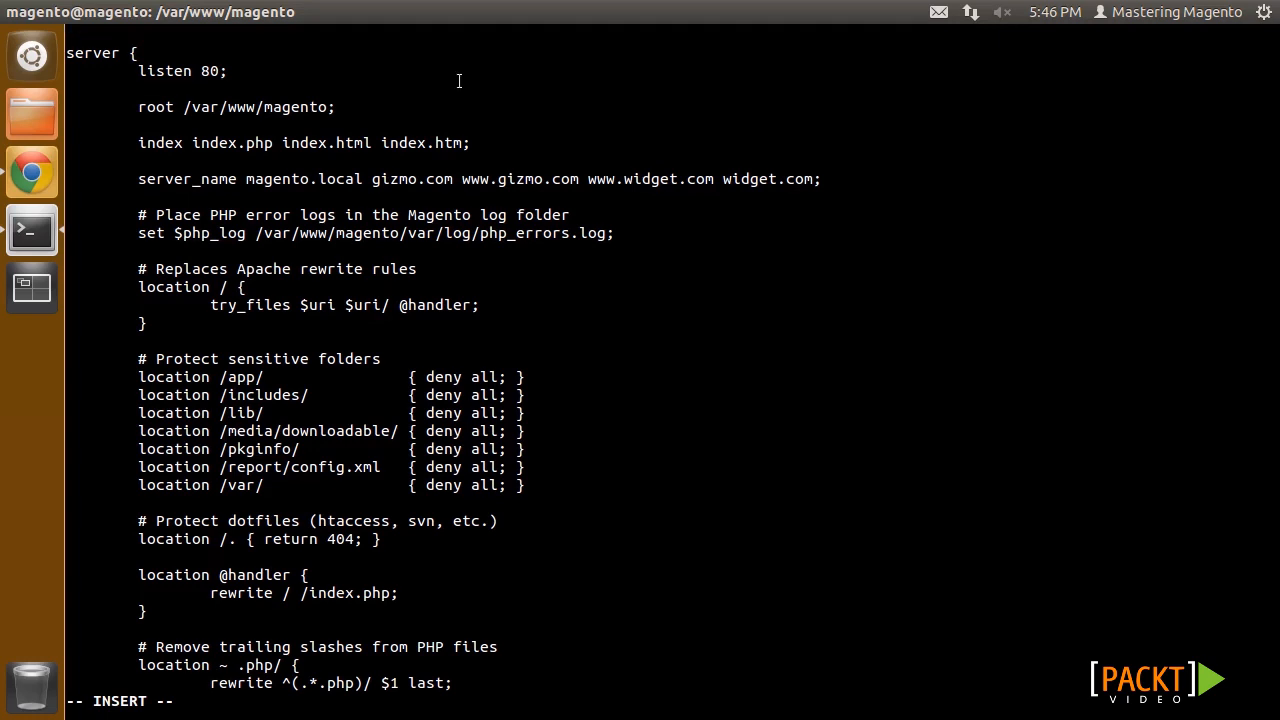
{"action": "type", "text": "map $http_host $mage_run_code { \tdefault ''; \tgizmo.com gizmo_com; \twidget.com widget_com; } map $http_host $mage_run_type { \tdefault store; \tgizmo.com website; \twidget.com website; }"}
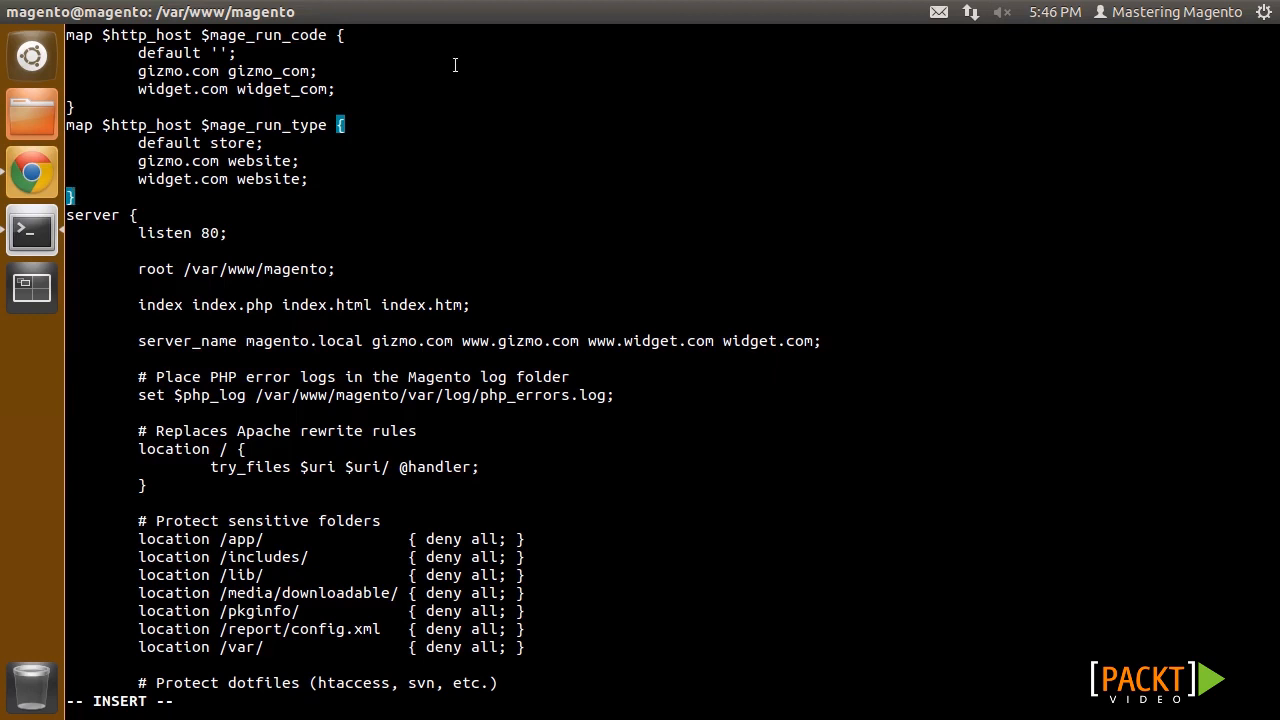
Step: Uncomment the MAGE_RUN_TYPE and MAGE_RUN_CODE fastcgi_param lines in the PHP-FPM location block
{"action": "key", "text": "Down"}
{"action": "key", "text": "Down"}
{"action": "key", "text": "Down"}
{"action": "key", "text": "Down"}
{"action": "key", "text": "Down"}
{"action": "key", "text": "Down"}
{"action": "key", "text": "Down"}
{"action": "key", "text": "Down"}
{"action": "key", "text": "Down"}
{"action": "key", "text": "Down"}
{"action": "key", "text": "Down"}
{"action": "key", "text": "Down"}
{"action": "key", "text": "Down"}
{"action": "key", "text": "Down"}
{"action": "key", "text": "Down"}
{"action": "key", "text": "Down"}
{"action": "key", "text": "Down"}
{"action": "key", "text": "Down"}
{"action": "key", "text": "Down"}
{"action": "key", "text": "Down"}
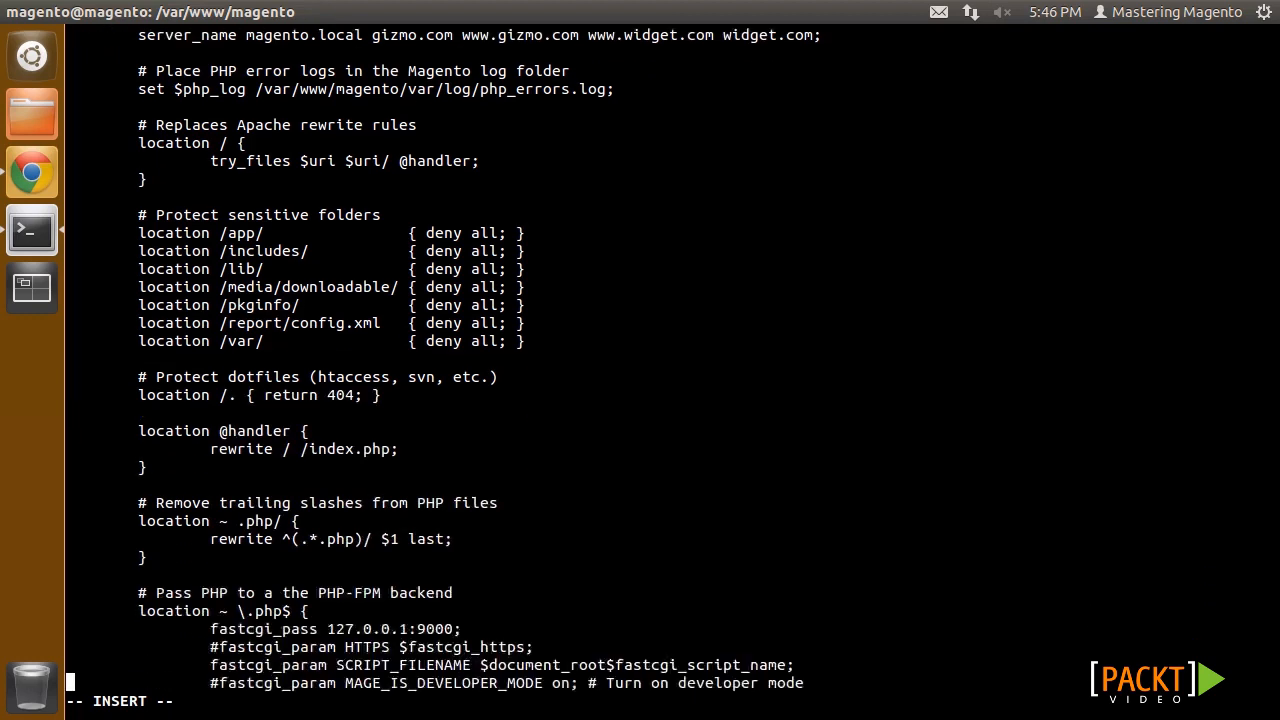
{"action": "key", "text": "Down"}
{"action": "key", "text": "Down"}
{"action": "key", "text": "Down"}
{"action": "key", "text": "Down"}
{"action": "key", "text": "Down"}
{"action": "key", "text": "Down"}
{"action": "key", "text": "Down"}
{"action": "key", "text": "Up"}
{"action": "key", "text": "Up"}
{"action": "key", "text": "Up"}
{"action": "key", "text": "Up"}
{"action": "key", "text": "Right"}
{"action": "key", "text": "Right"}
{"action": "key", "text": "Up"}
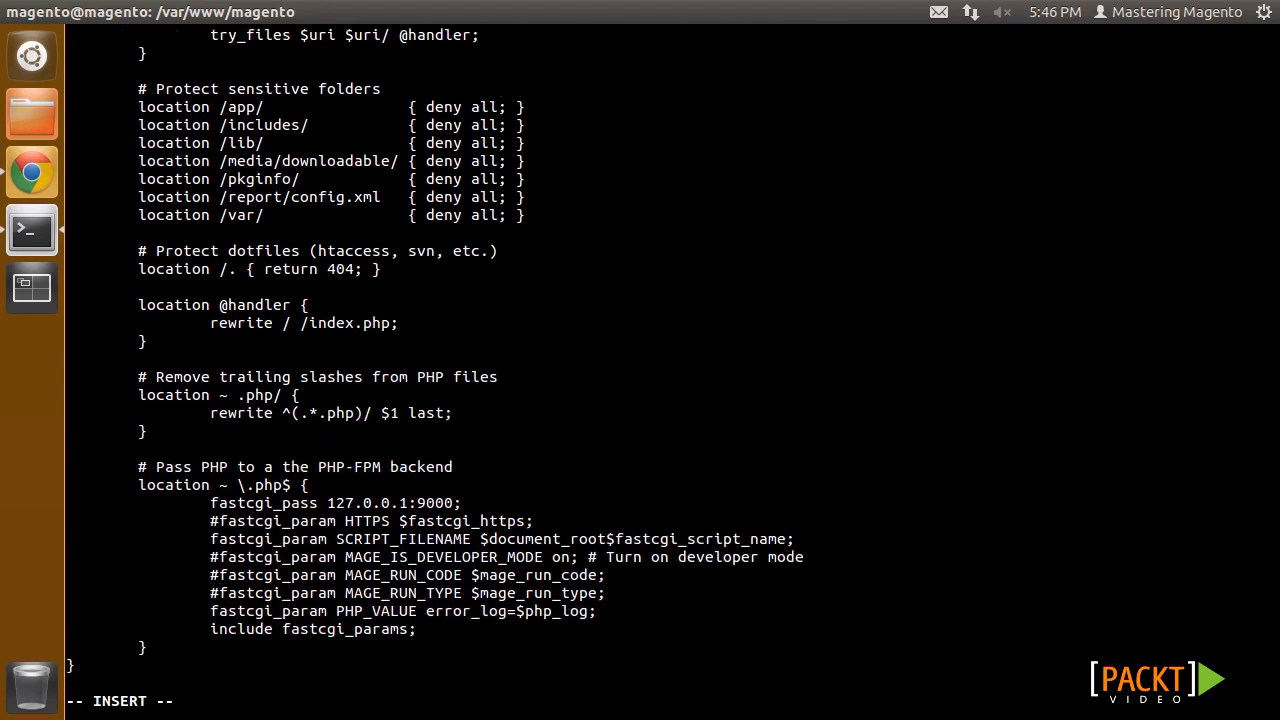
{"action": "key", "text": "Delete"}
{"action": "key", "text": "Up"}
{"action": "key", "text": "Delete"}
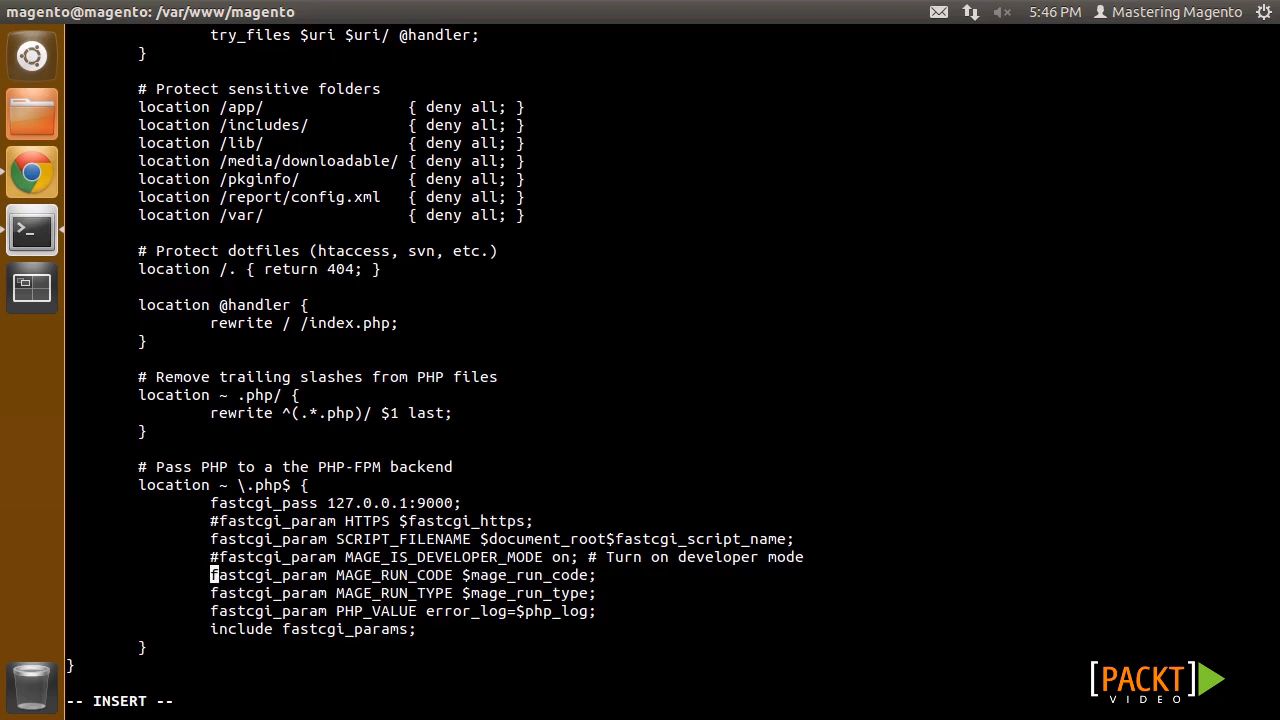
Step: Examine the MAGE_RUN_CODE fastcgi_param line up to its $mage_run_code variable
{"action": "key", "text": "Right"}
{"action": "key", "text": "Right"}
{"action": "key", "text": "Right"}
{"action": "key", "text": "Right"}
{"action": "key", "text": "Right"}
{"action": "key", "text": "Right"}
{"action": "key", "text": "Right"}
{"action": "key", "text": "Right"}
{"action": "key", "text": "Right"}
{"action": "key", "text": "Right"}
{"action": "key", "text": "Right"}
{"action": "key", "text": "Right"}
{"action": "key", "text": "Right"}
{"action": "key", "text": "Right"}
{"action": "key", "text": "Right"}
{"action": "key", "text": "Right"}
{"action": "key", "text": "Right"}
{"action": "key", "text": "Right"}
{"action": "key", "text": "Right"}
{"action": "key", "text": "Right"}
{"action": "key", "text": "Right"}
{"action": "key", "text": "Right"}
{"action": "key", "text": "Right"}
{"action": "key", "text": "Right"}
{"action": "key", "text": "Right"}
{"action": "key", "text": "Right"}
{"action": "key", "text": "Right"}
{"action": "key", "text": "Right"}
{"action": "key", "text": "Right"}
{"action": "key", "text": "Right"}
{"action": "key", "text": "Right"}
{"action": "key", "text": "Right"}
{"action": "key", "text": "Right"}
{"action": "key", "text": "Right"}
Step: Save the nginx site file, quit vi and restart the nginx service with sudo
{"action": "key", "text": "Escape"}
{"action": "type", "text": ":wq"}
{"action": "key", "text": "Return"}
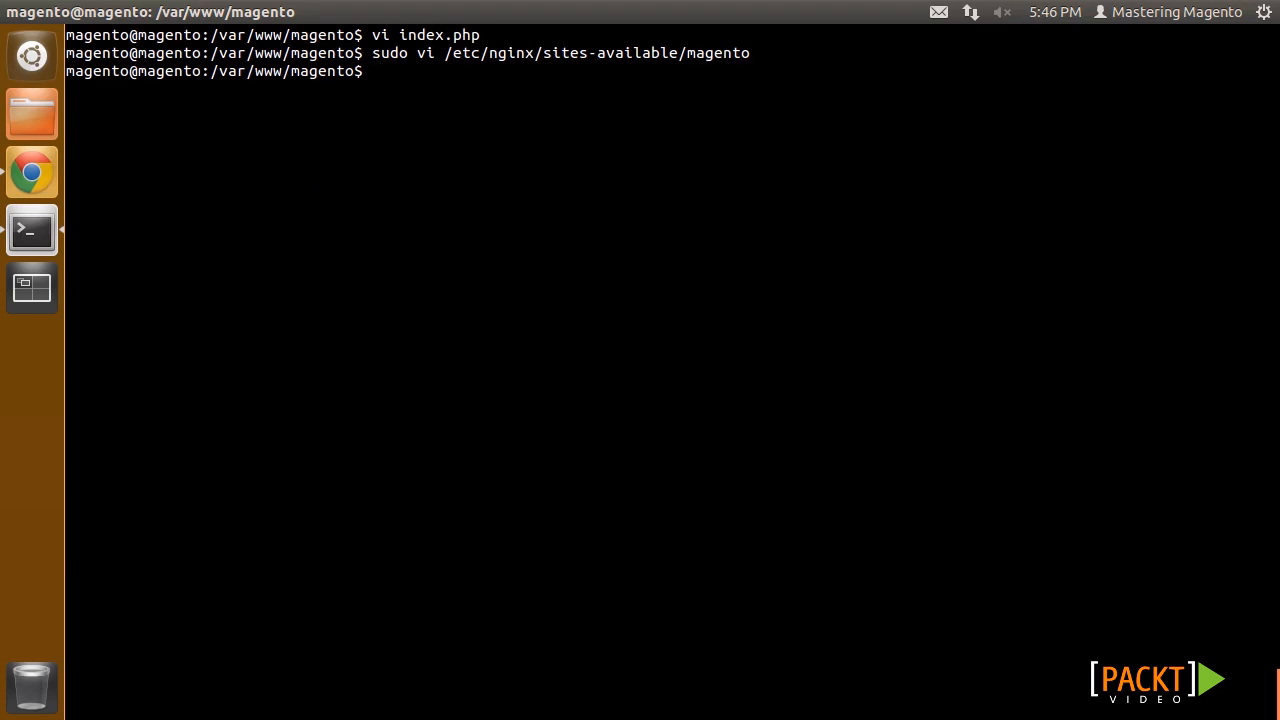
{"action": "type", "text": "sudo service nginx restart"}
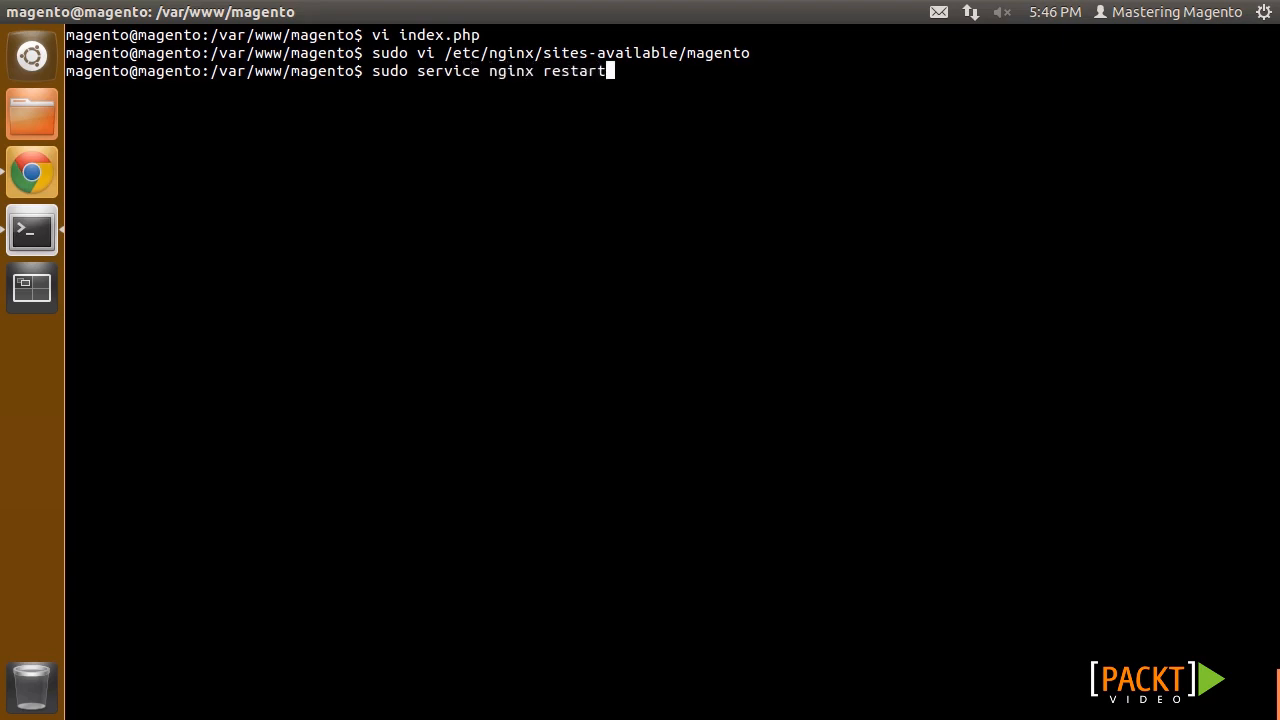
{"action": "key", "text": "Return"}
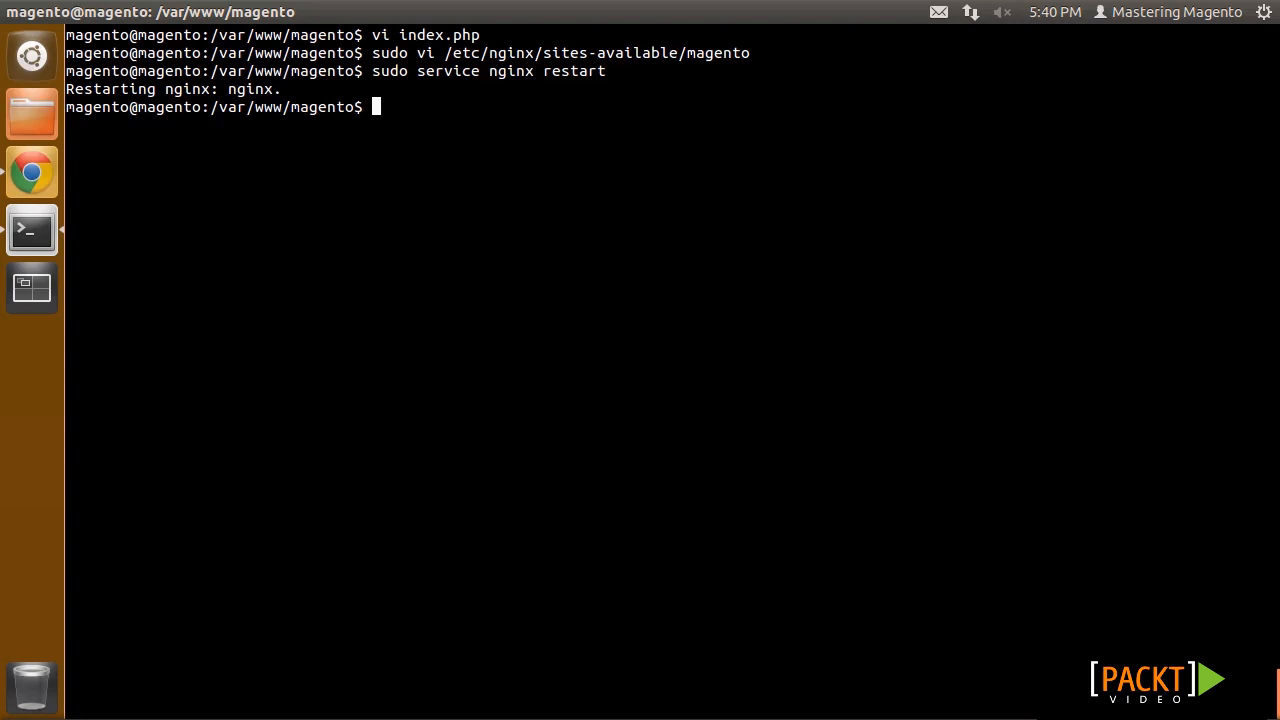
{"action": "type", "text": "sudo vi /etc/hosts"}
{"action": "key", "text": "Return"}
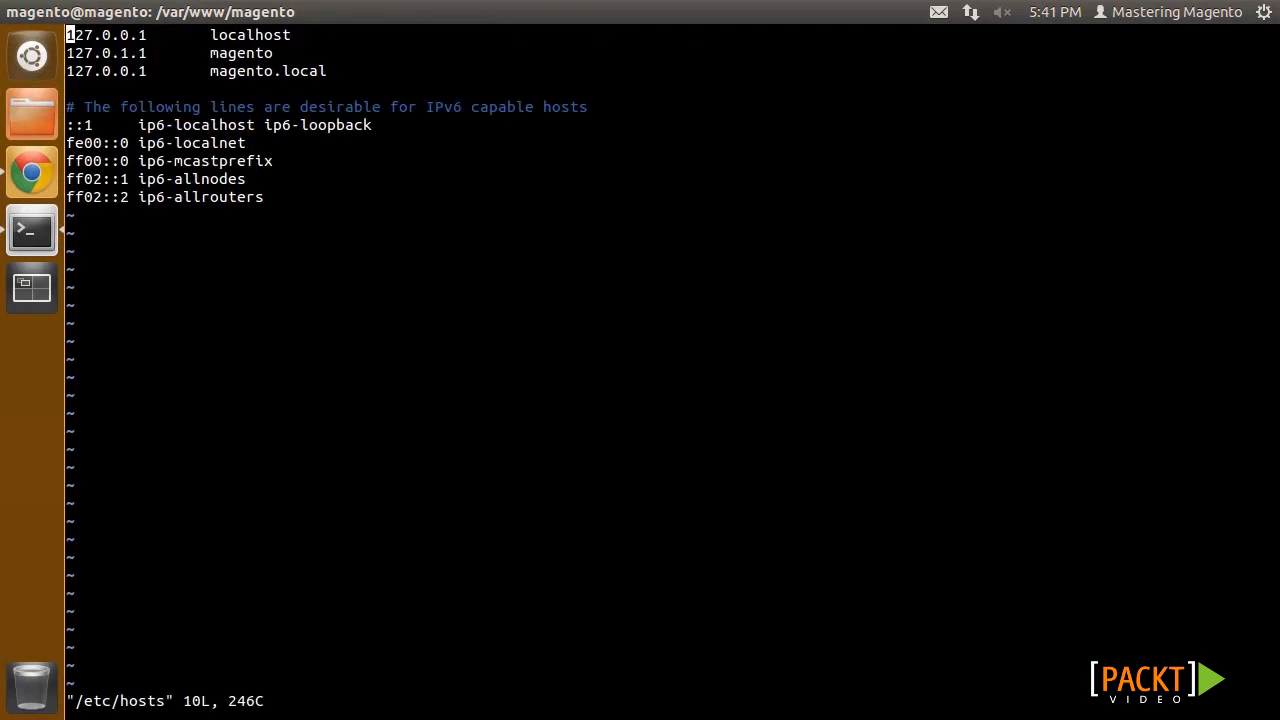
{"action": "key", "text": "Down"}
{"action": "key", "text": "Down"}
{"action": "type", "text": "o127"}
{"action": "type", "text": ".0.0.1"}
{"action": "key", "text": "Tab"}
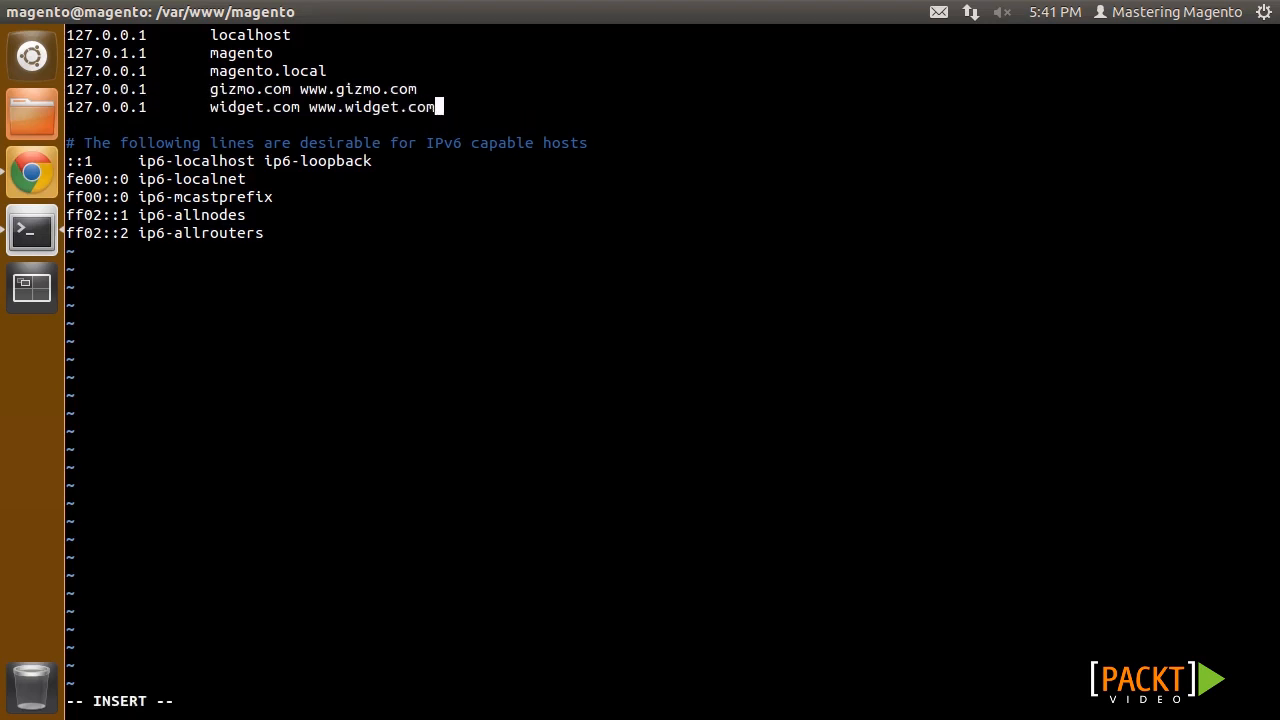
{"action": "key", "text": "Escape"}
{"action": "type", "text": ":wq"}
{"action": "key", "text": "Return"}
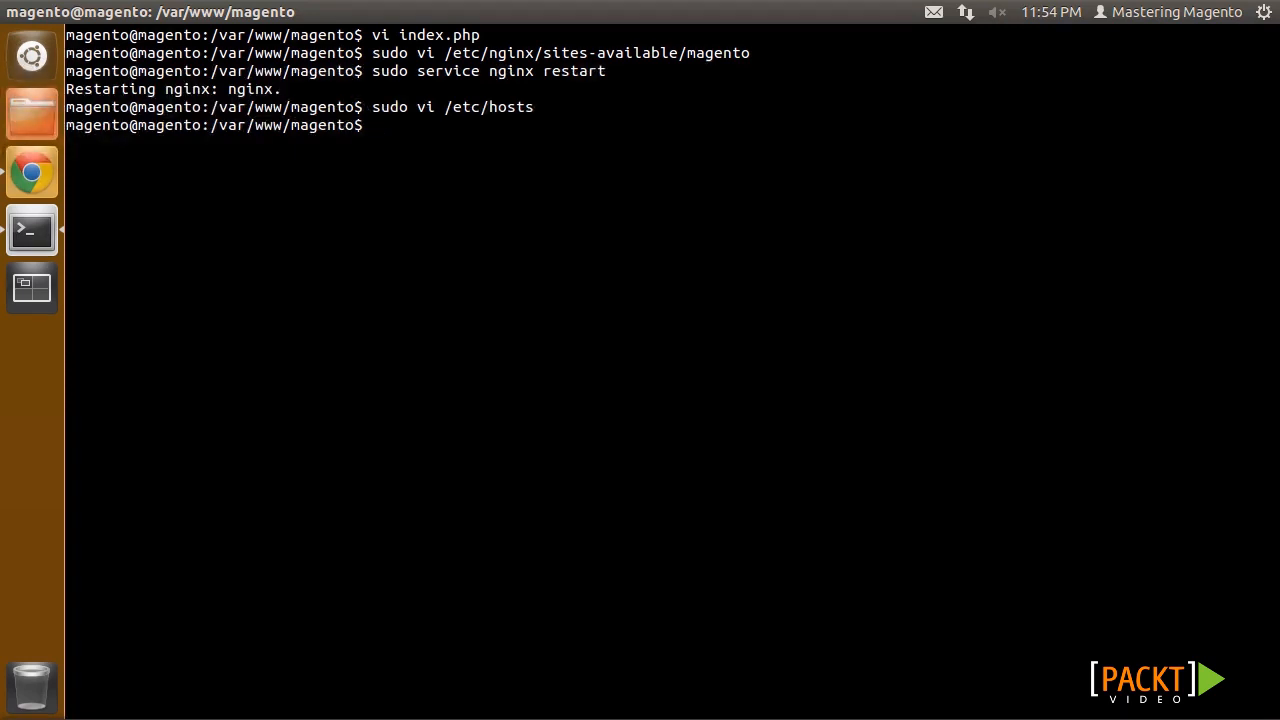
Step: Switch to Chrome, load gizmo.com and widget.com in separate new tabs, and compare the two home pages
{"action": "left_click", "coordinate": [32, 173]}
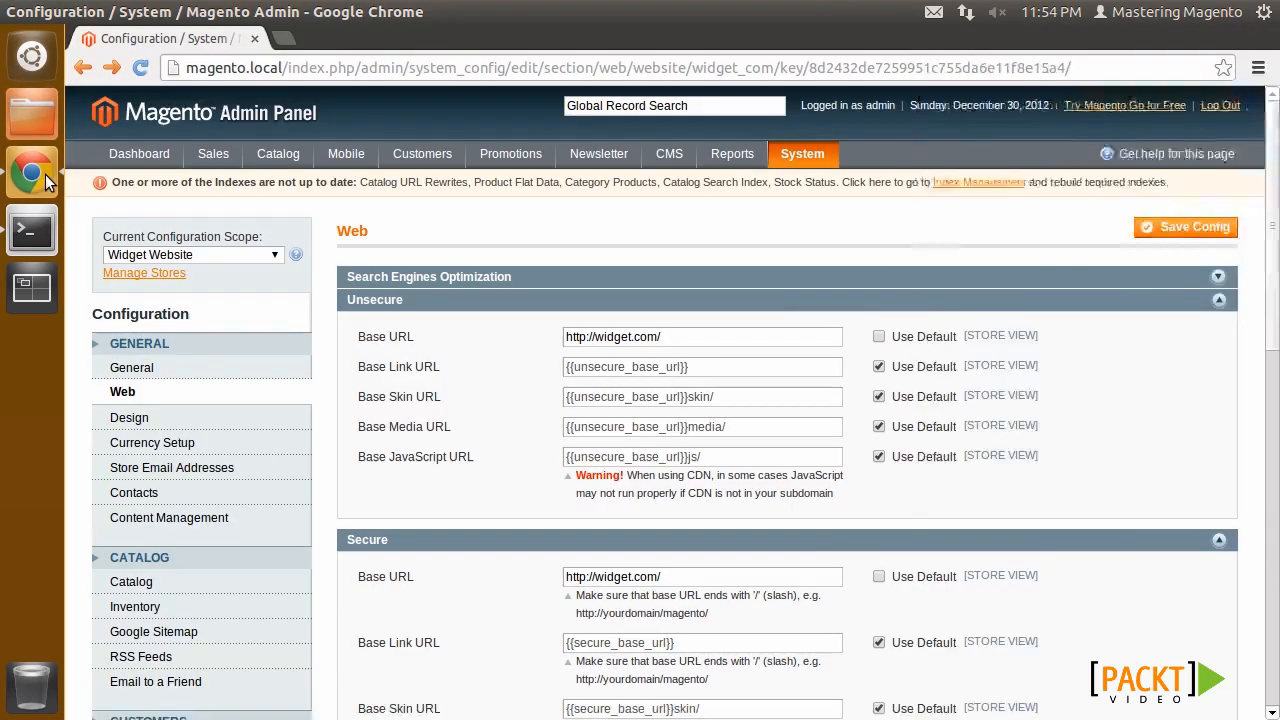
{"action": "left_click", "coordinate": [284, 38]}
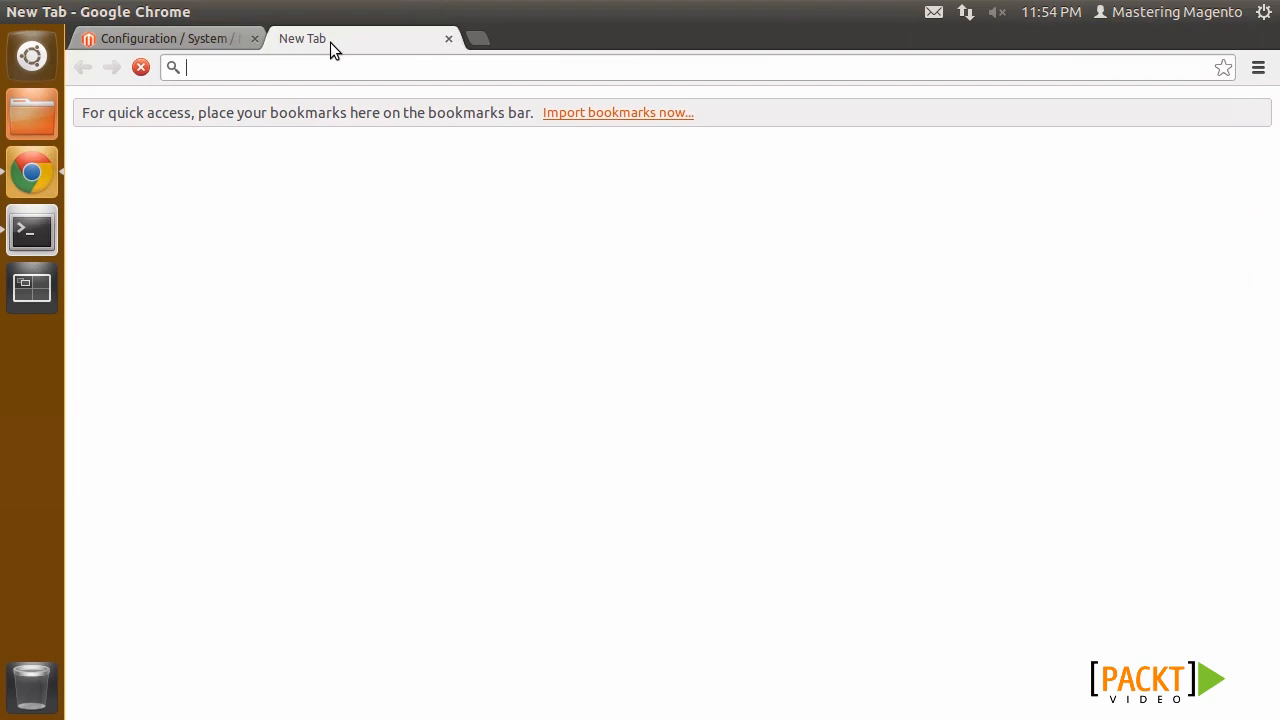
{"action": "type", "text": "gi"}
{"action": "key", "text": "Return"}
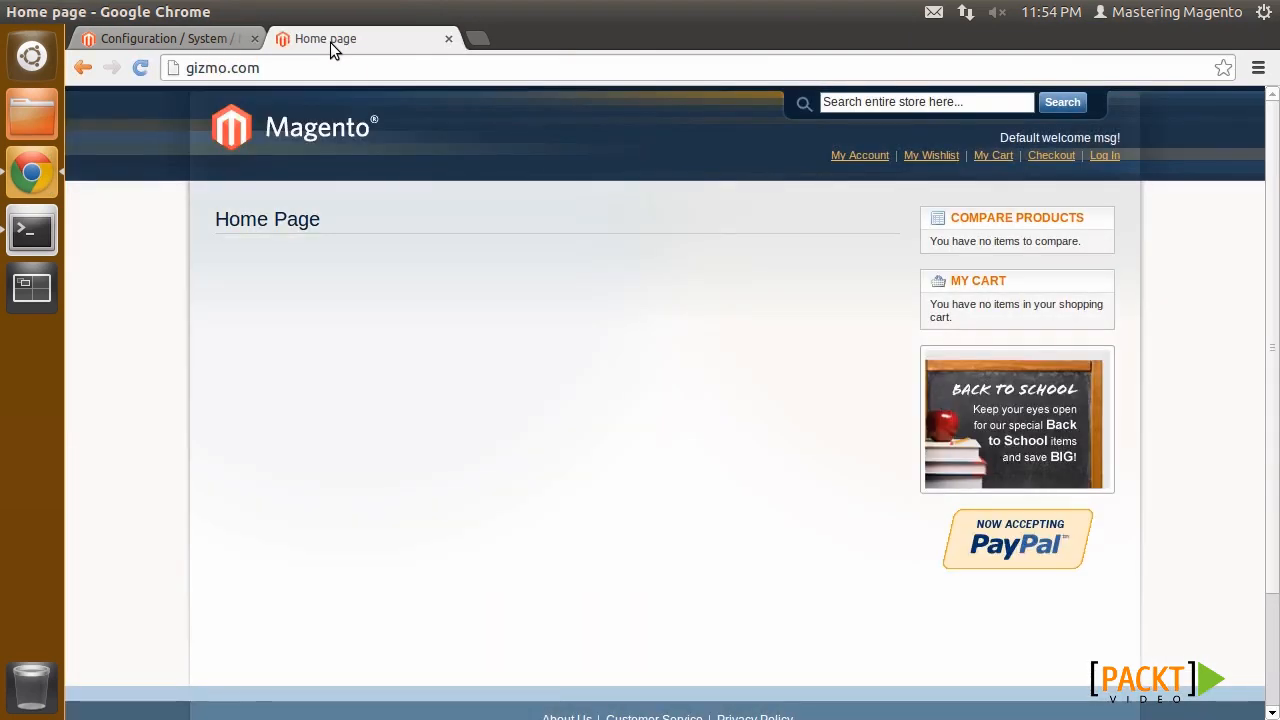
{"action": "key", "text": "ctrl+t"}
{"action": "type", "text": "widget.com"}
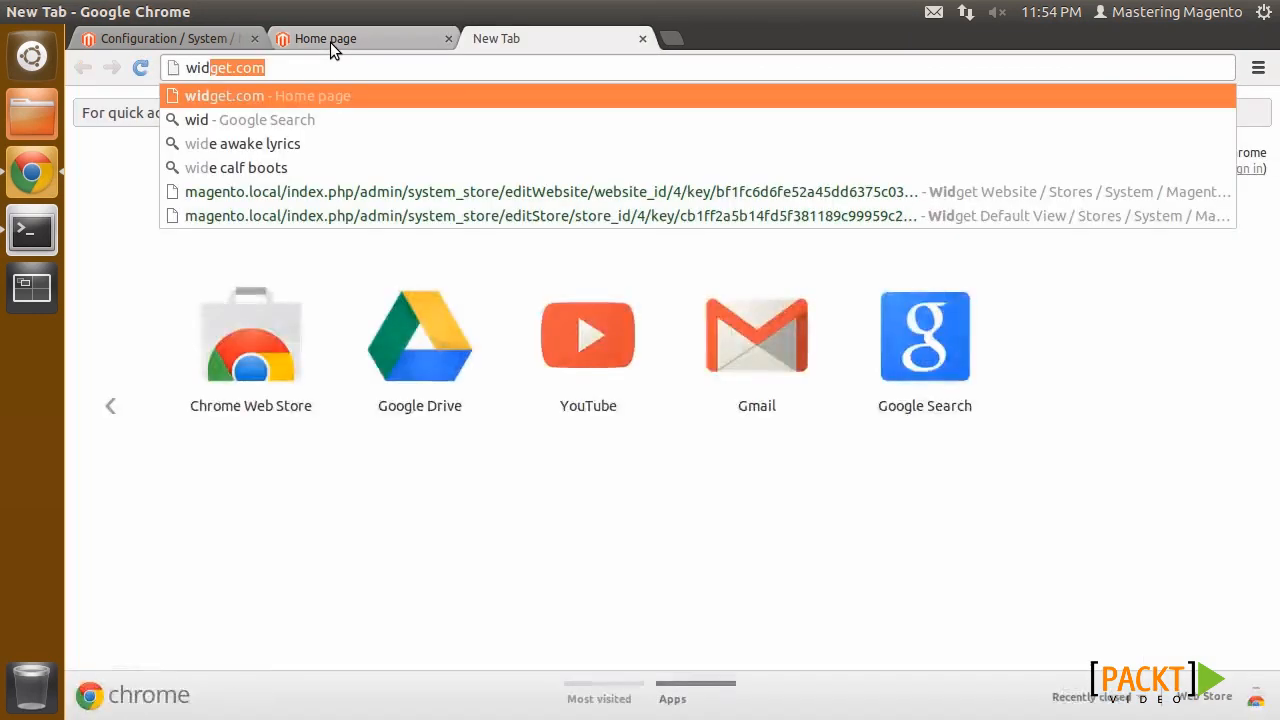
{"action": "key", "text": "Return"}
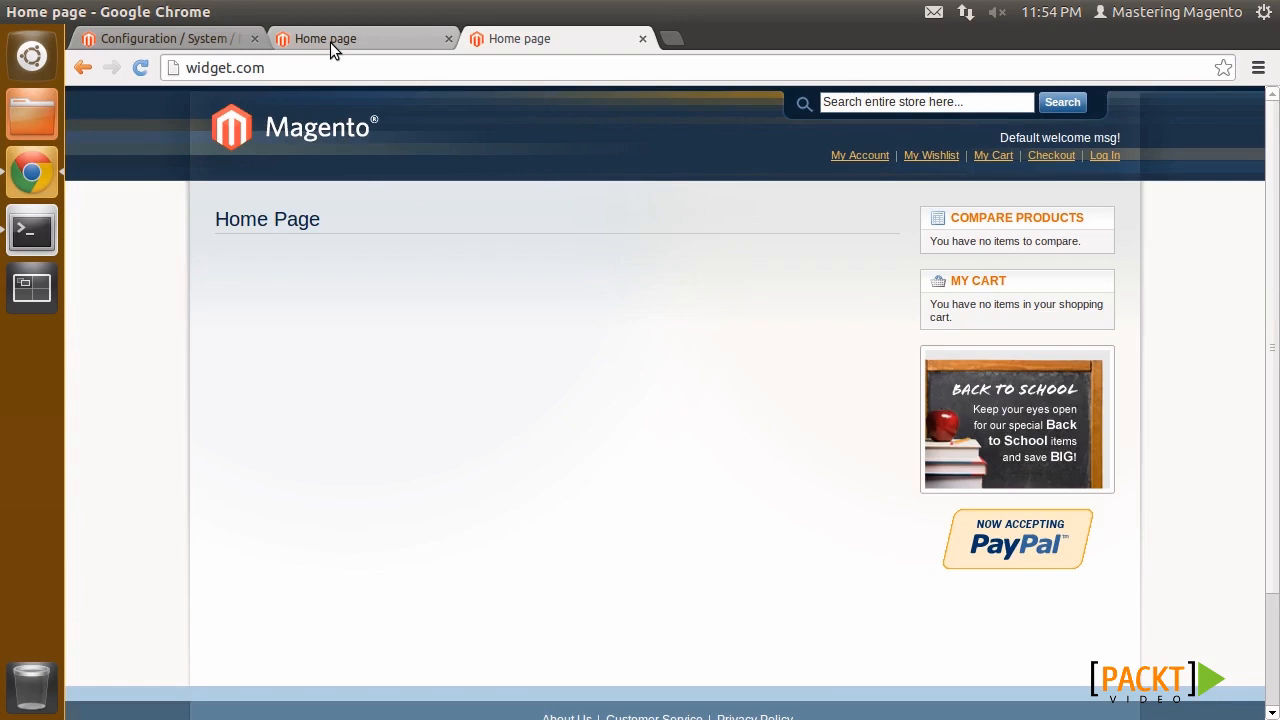
{"action": "left_click", "coordinate": [333, 45]}
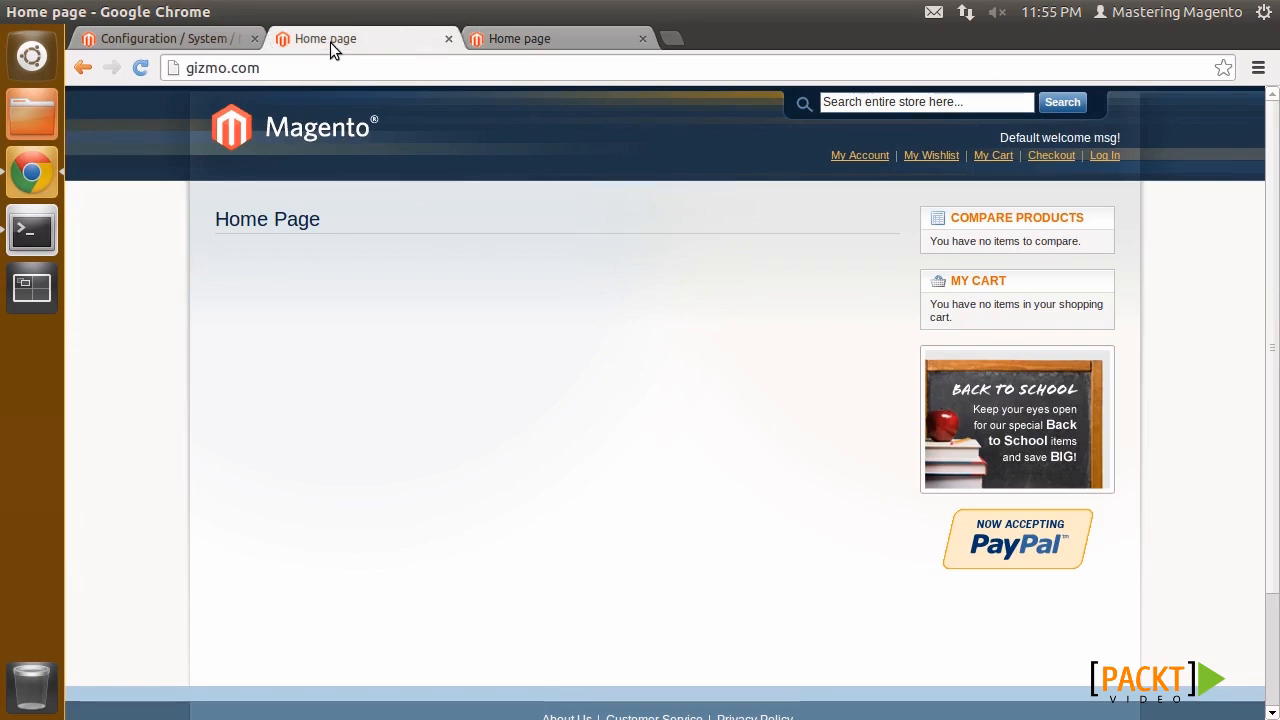
Step: In the Widget Website's Design configuration, override the default Skin (Images / CSS) theme with modern and save the configuration
{"action": "left_click", "coordinate": [179, 38]}
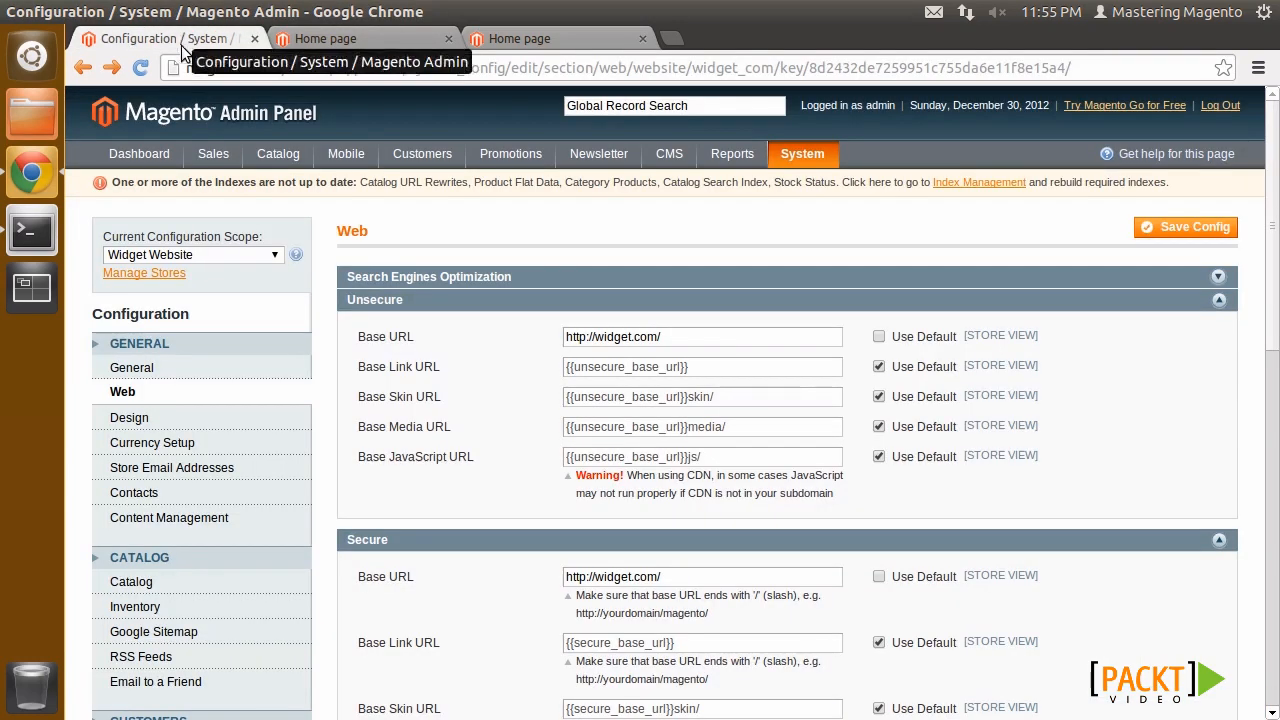
{"action": "left_click", "coordinate": [194, 425]}
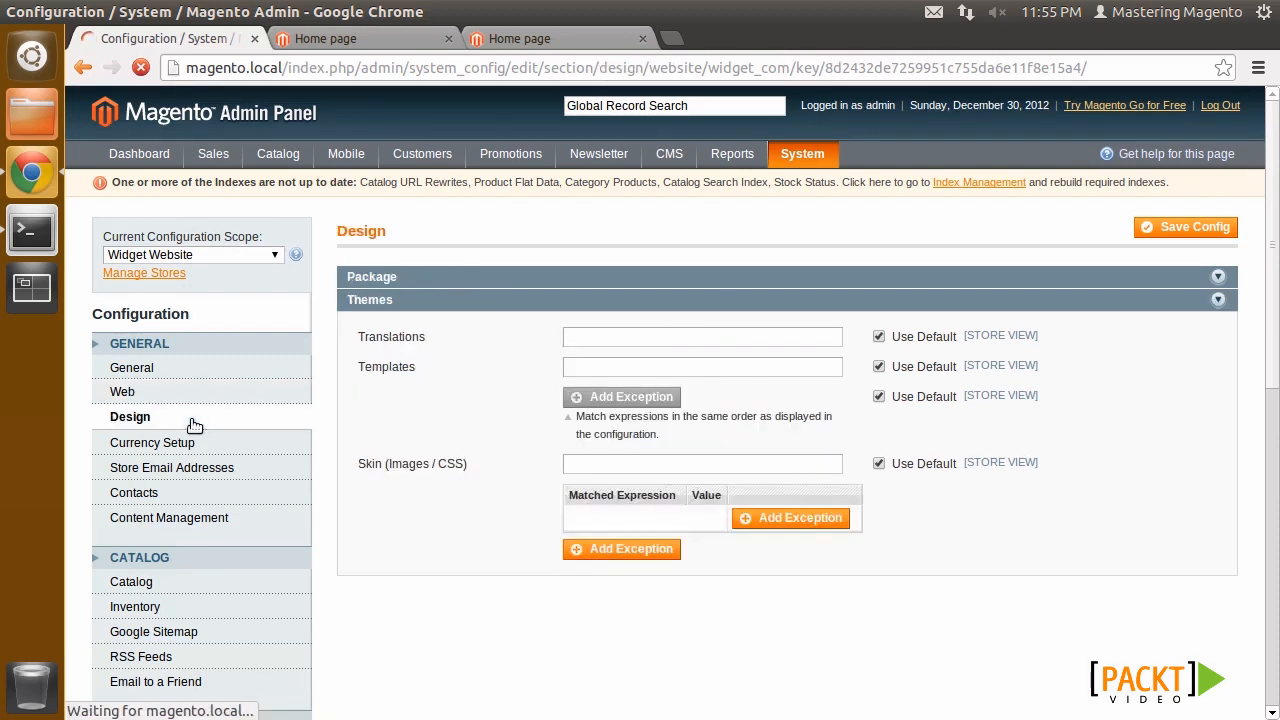
{"action": "left_click", "coordinate": [877, 465]}
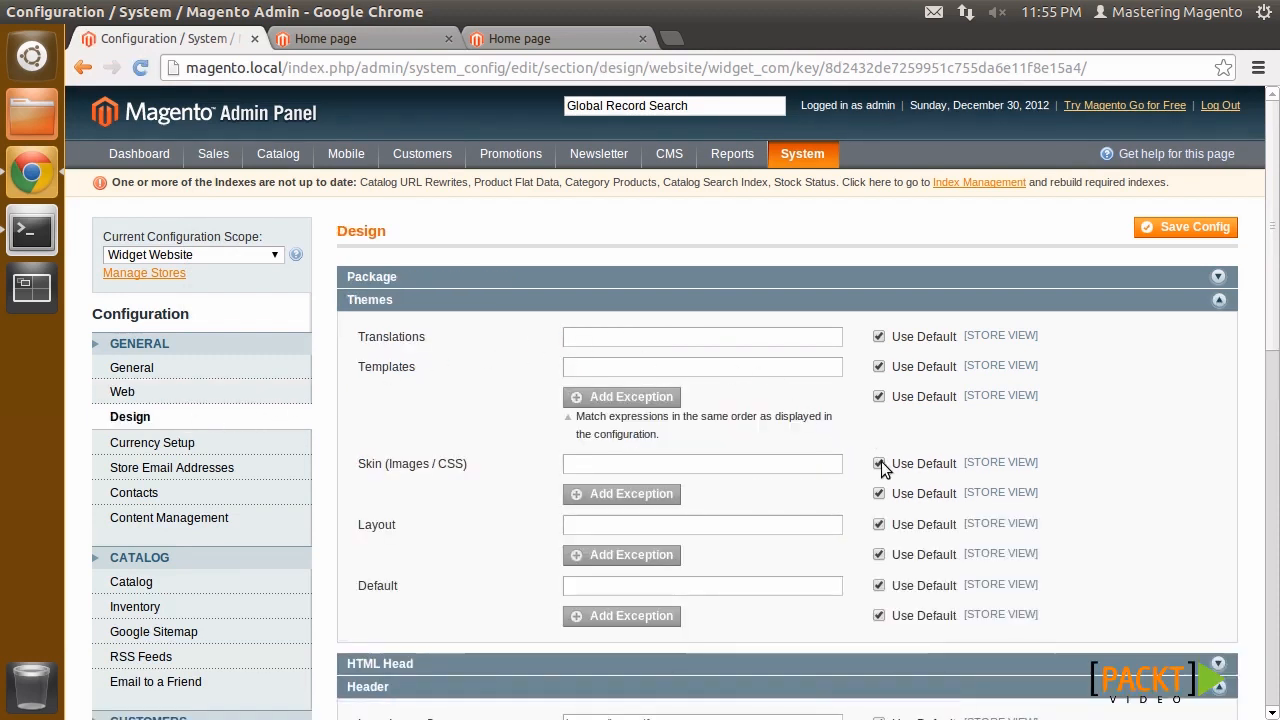
{"action": "left_click", "coordinate": [760, 465]}
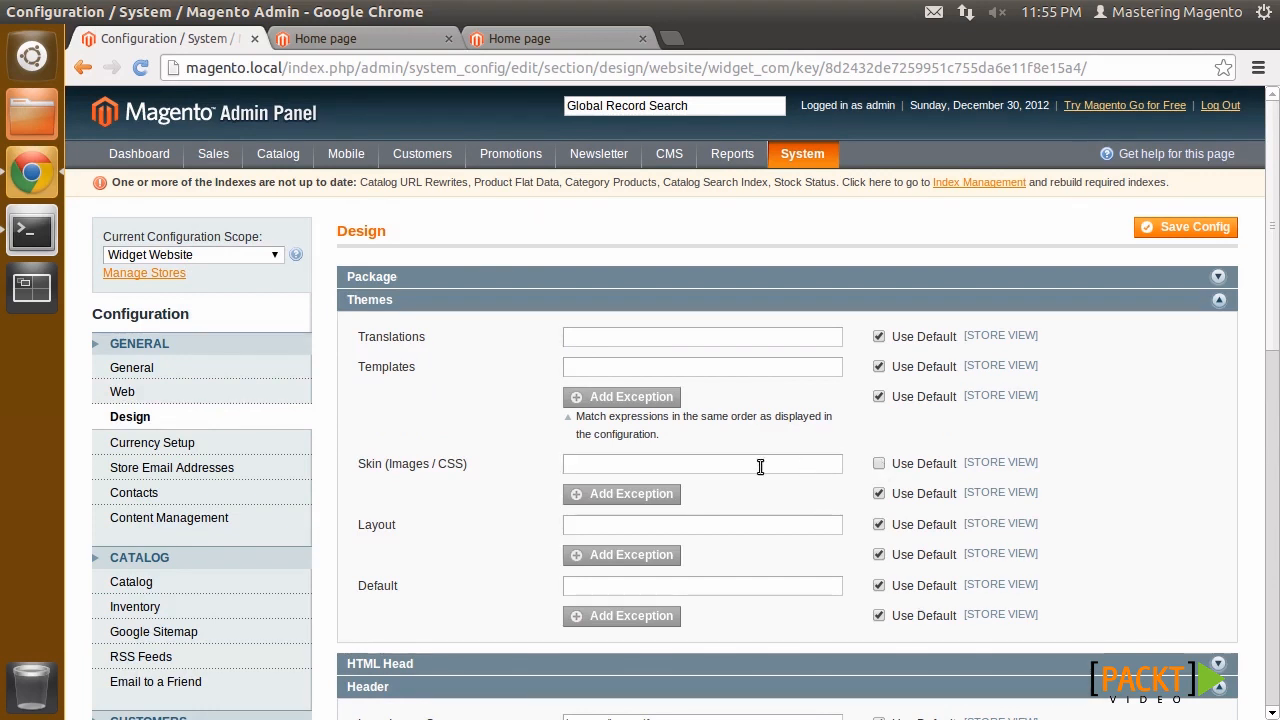
{"action": "type", "text": "modern"}
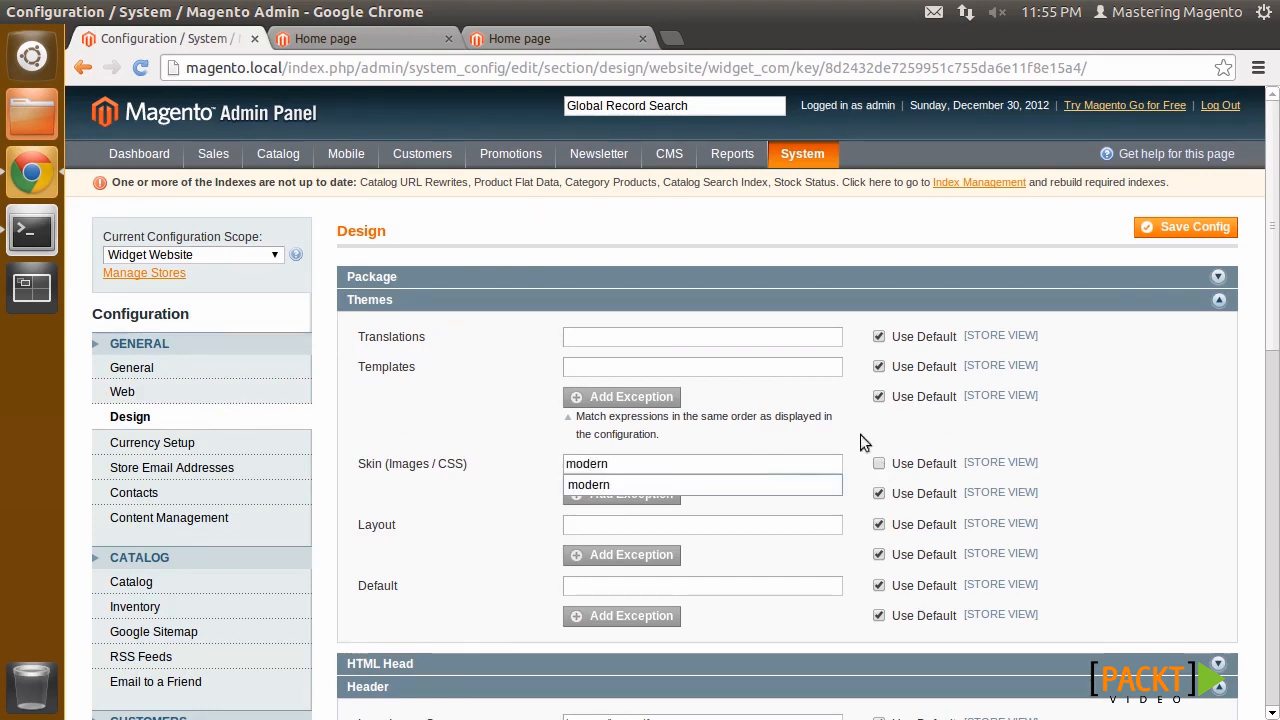
{"action": "left_click", "coordinate": [1190, 227]}
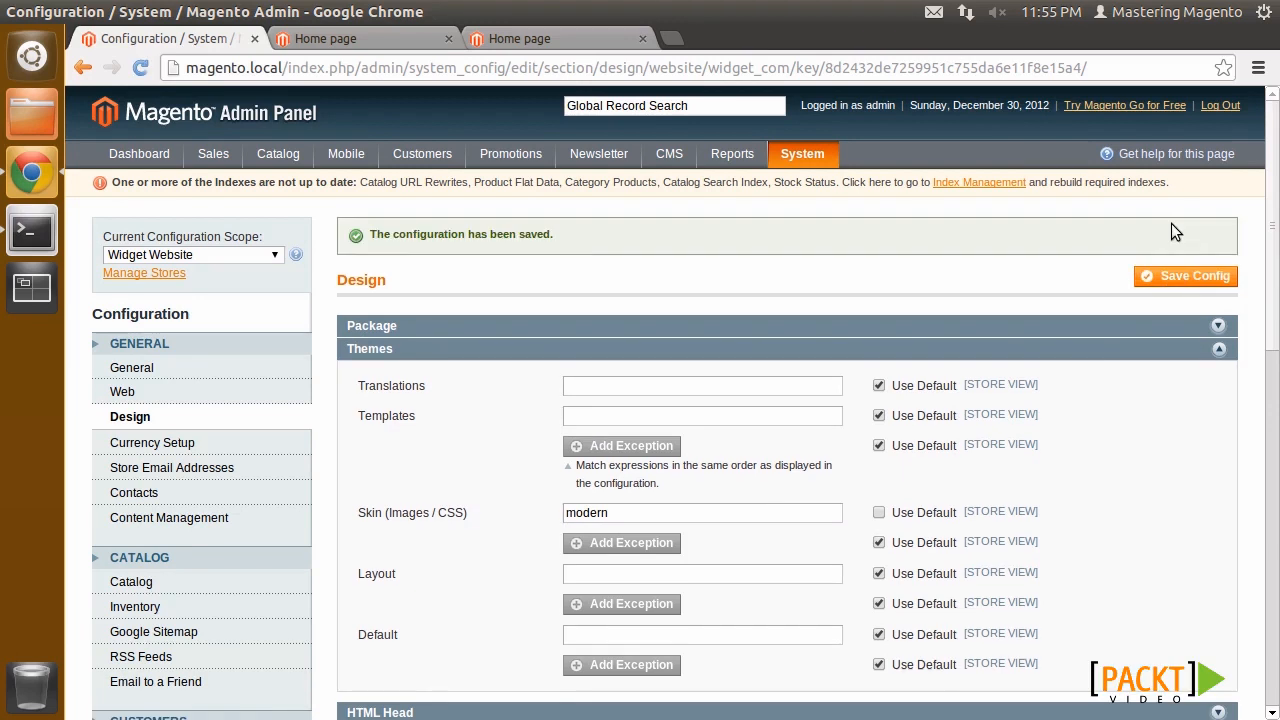
Step: Reload the widget.com and gizmo.com home pages to compare their skins
{"action": "left_click", "coordinate": [577, 37]}
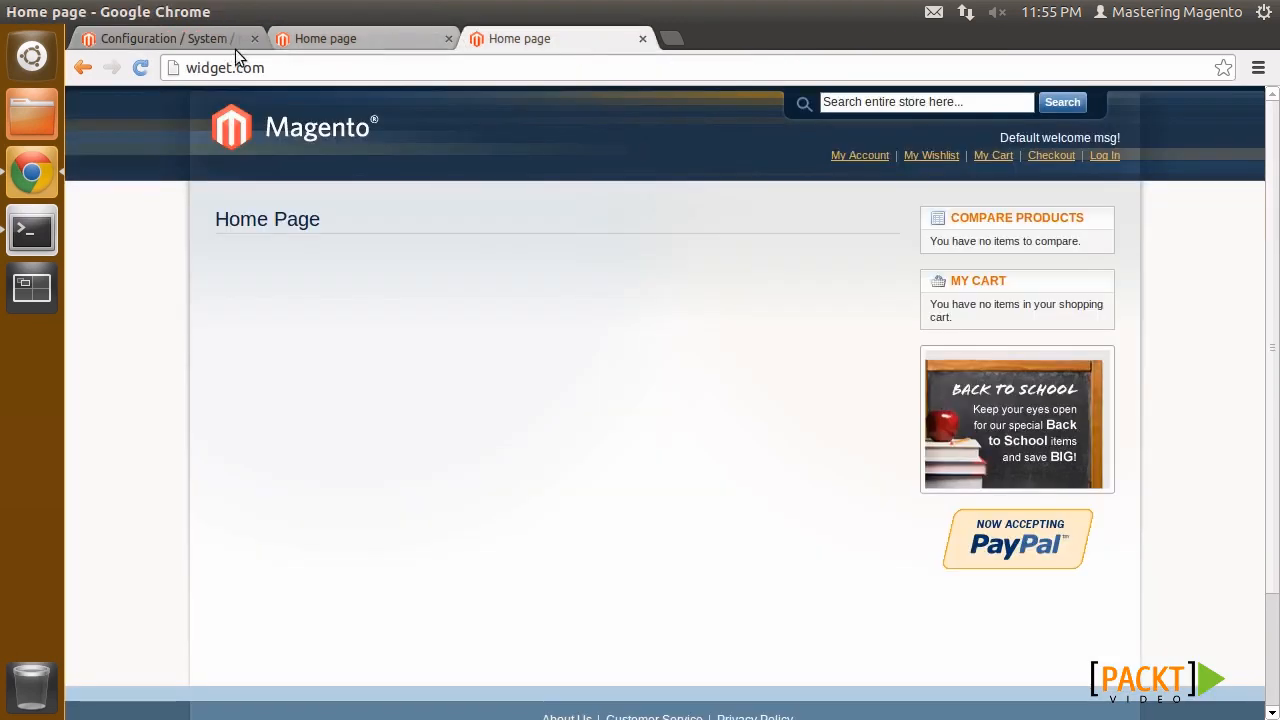
{"action": "left_click", "coordinate": [143, 70]}
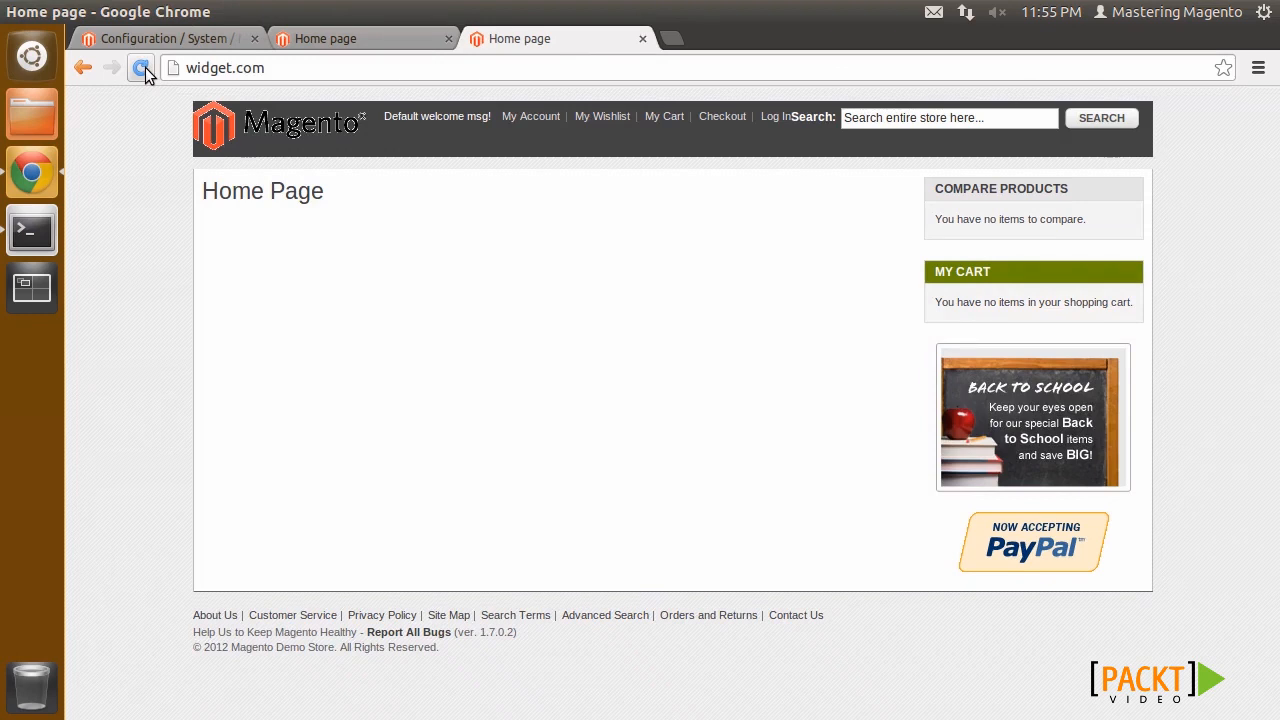
{"action": "left_click", "coordinate": [371, 30]}
{"action": "left_click", "coordinate": [143, 68]}
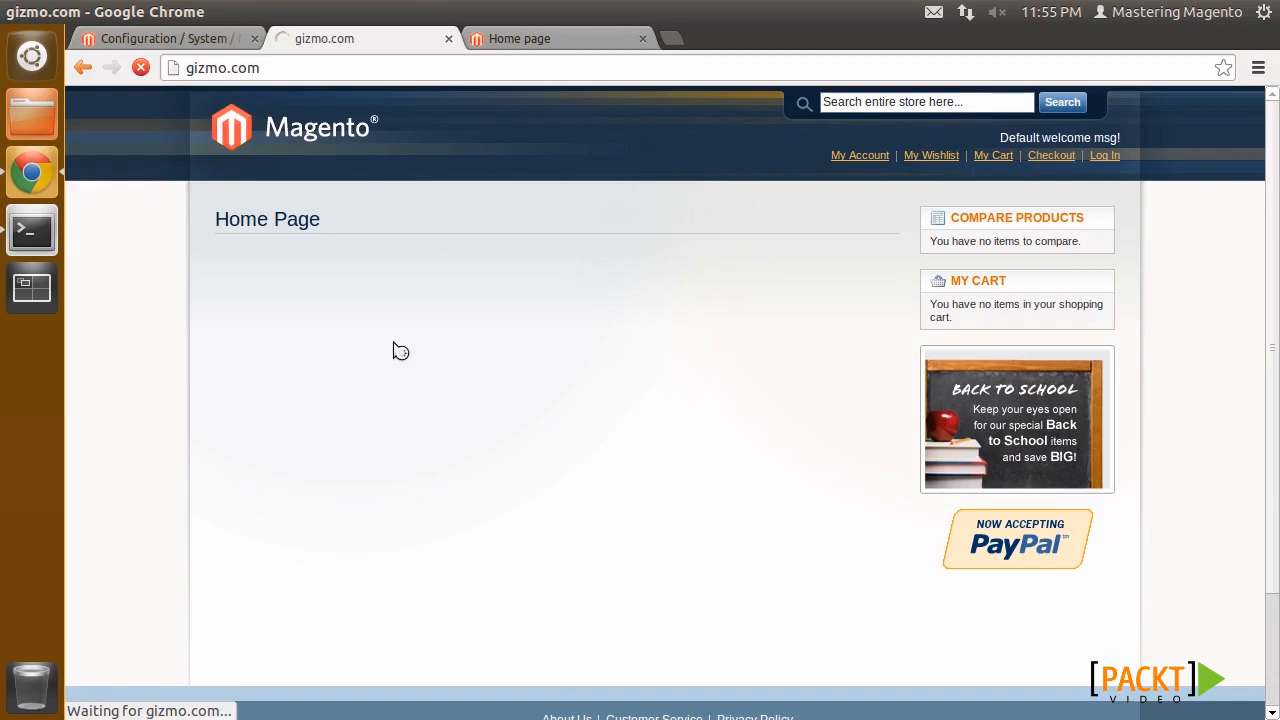